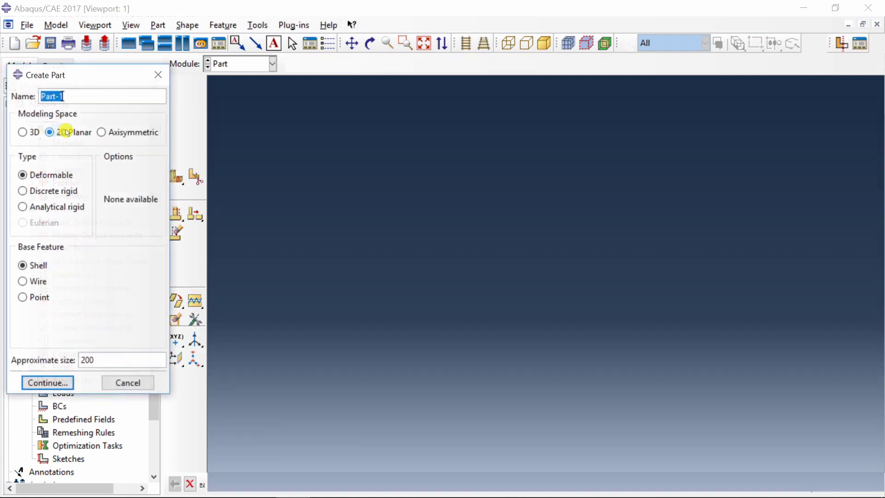
Step: Name the new planar shell part Bracket_1 and continue into its sketch
type("Bracke")
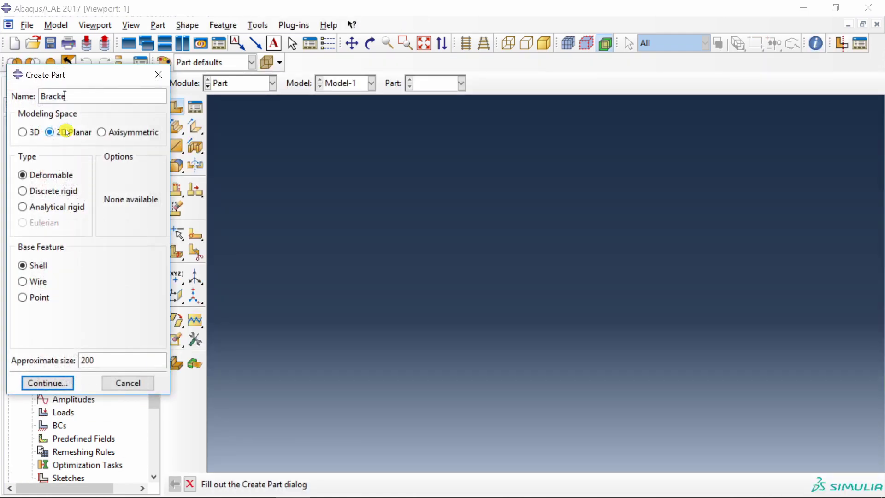
type("t_1")
left_click(48, 382)
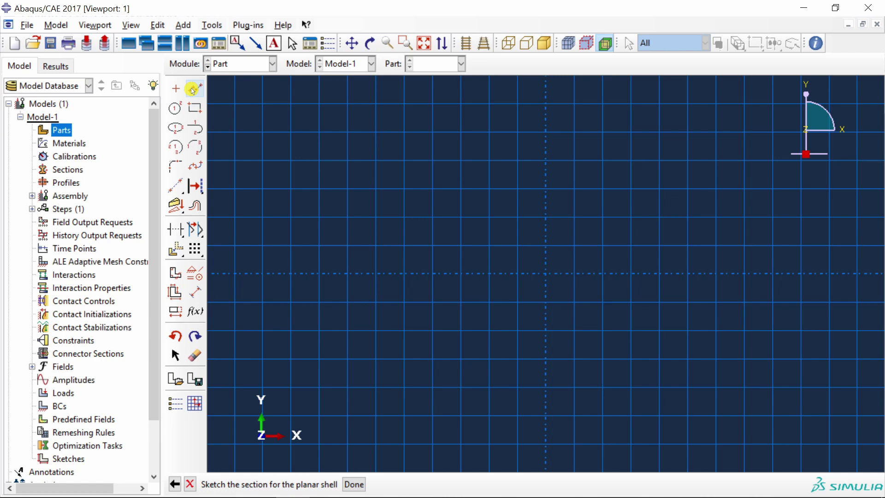
Step: Draw the closed L outline through (0,0), (-19,1), (-19,20), (-20,20), (-20,0) back to origin
left_click(193, 89)
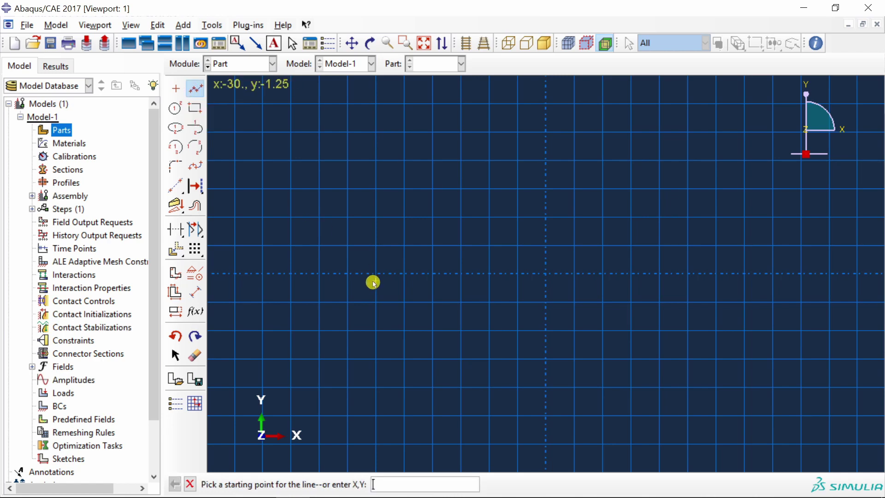
type("0,0")
key("Return")
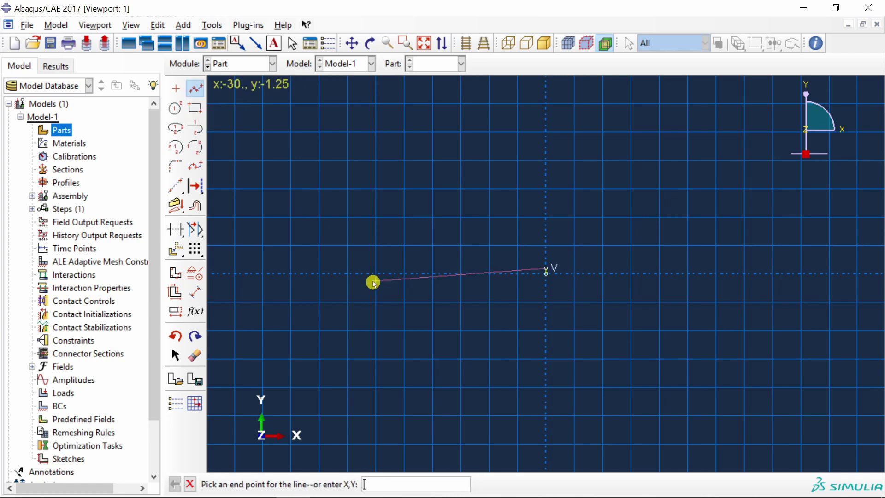
type("-19,1")
key("Return")
type("-19")
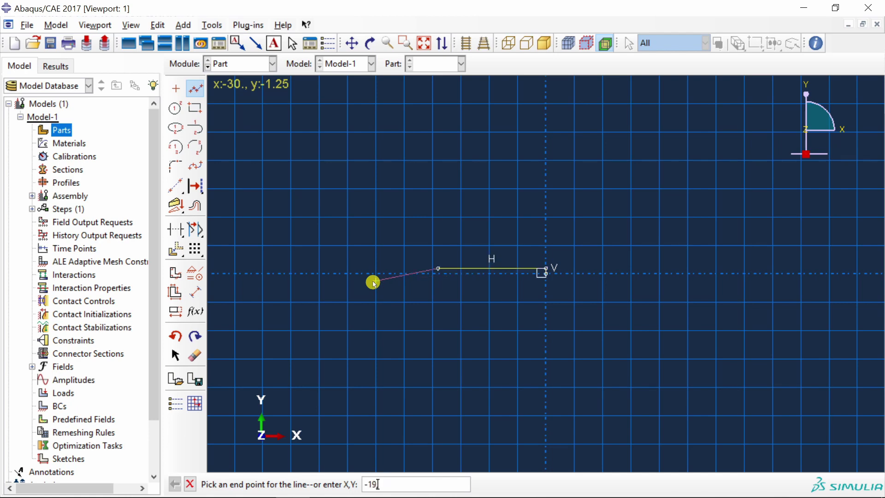
type(",20")
key("Return")
type("-20,20")
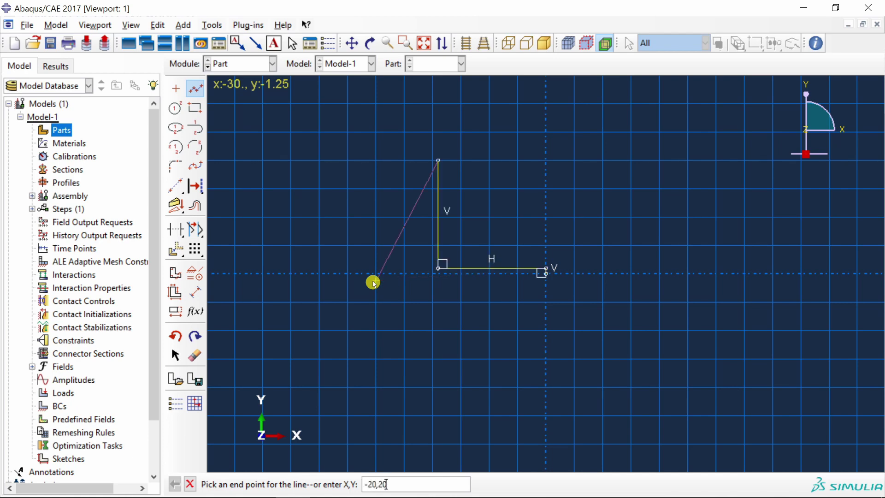
key("Return")
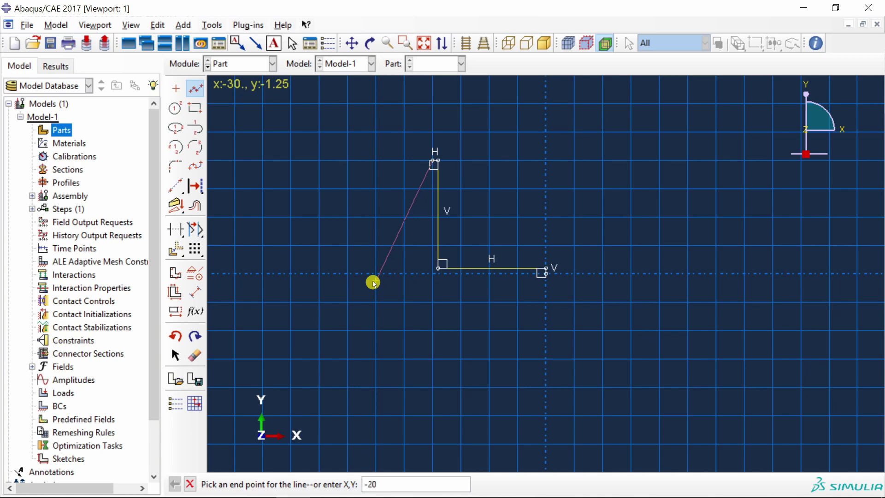
type("-20,0")
key("Return")
type("0,0")
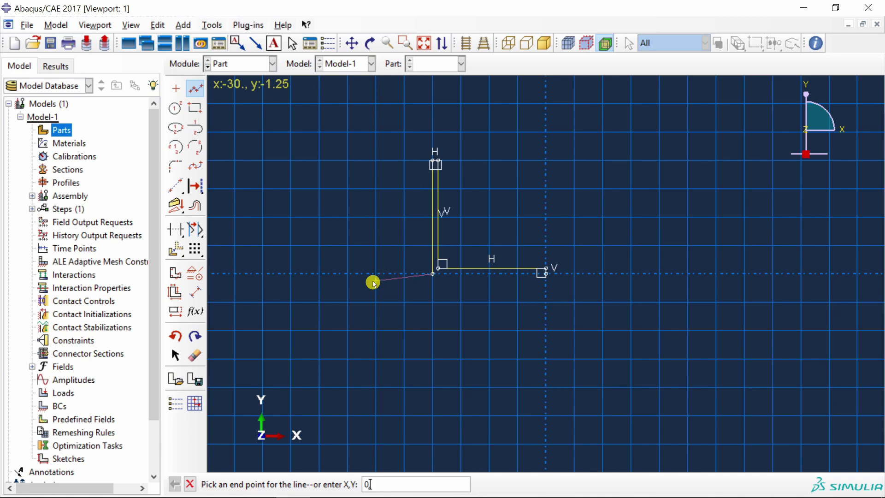
key("Return")
scroll(436, 268, "up", 1)
scroll(435, 267, "up", 4)
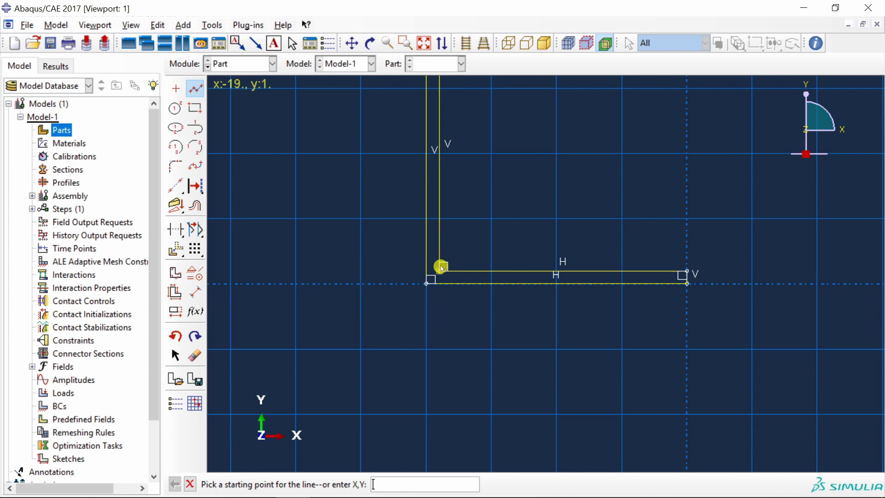
Step: Round the inner corner of the L with an R2 fillet
left_click(172, 167)
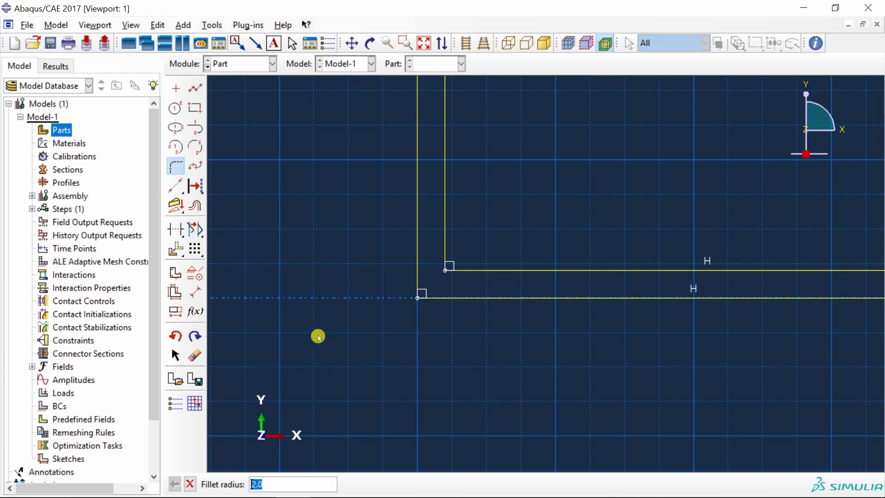
key("Return")
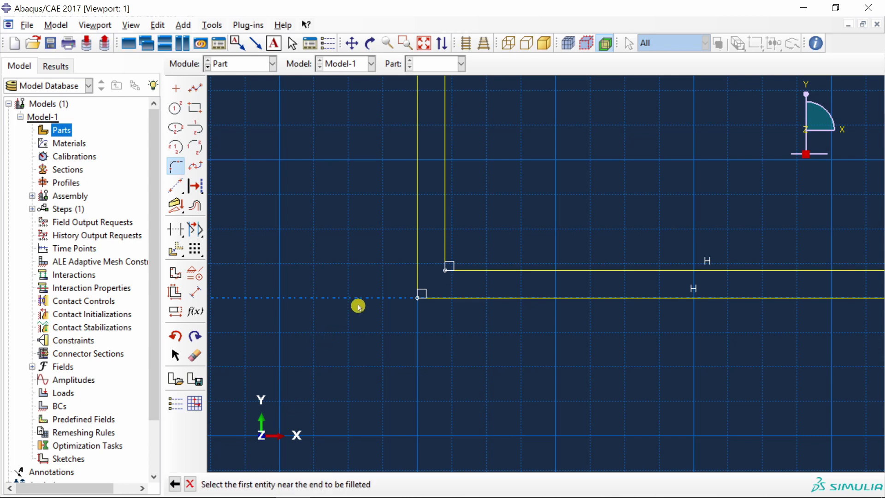
left_click(445, 218)
left_click(477, 271)
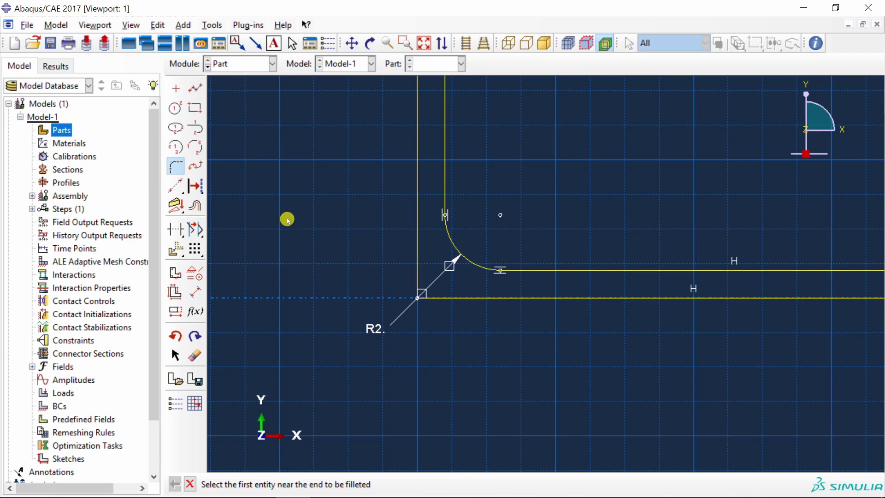
middle_click(272, 214)
Step: Round the outer corner of the L with an R3 fillet
left_click(175, 166)
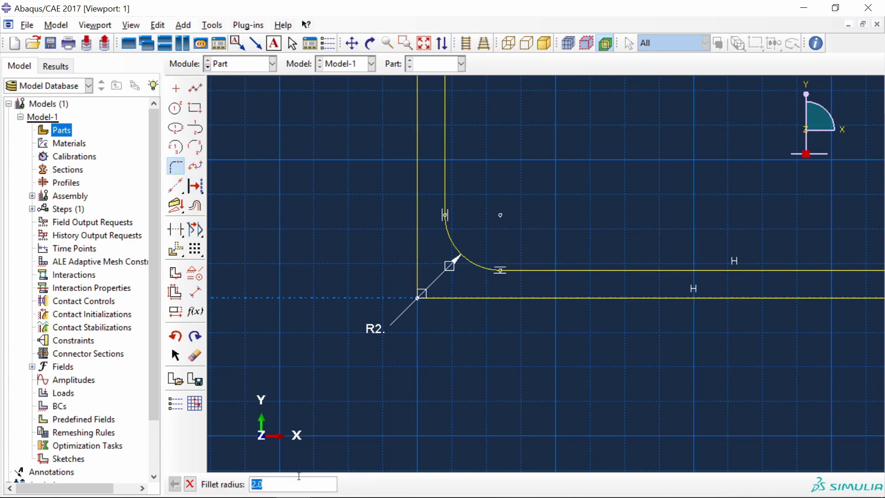
type("3")
key("Return")
left_click(419, 245)
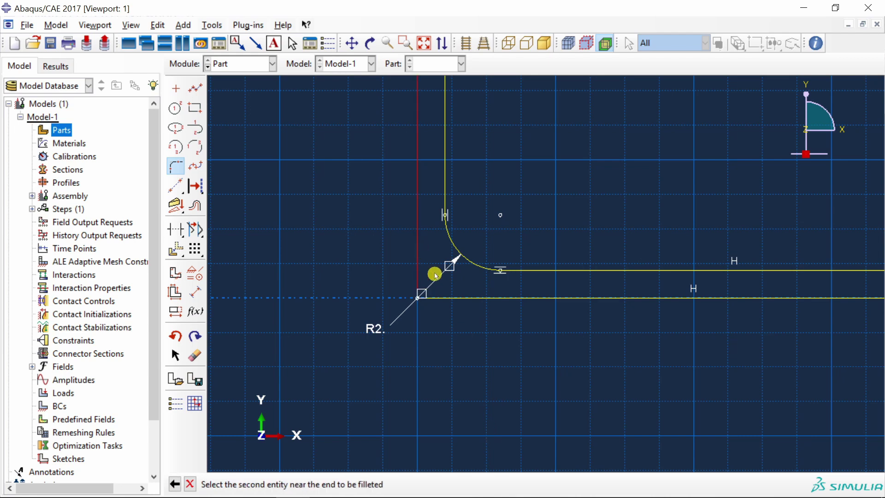
left_click(458, 298)
middle_click(432, 362)
Step: Finish the Bracket_1 sketch and start a new part named Bracket_2
middle_click(417, 362)
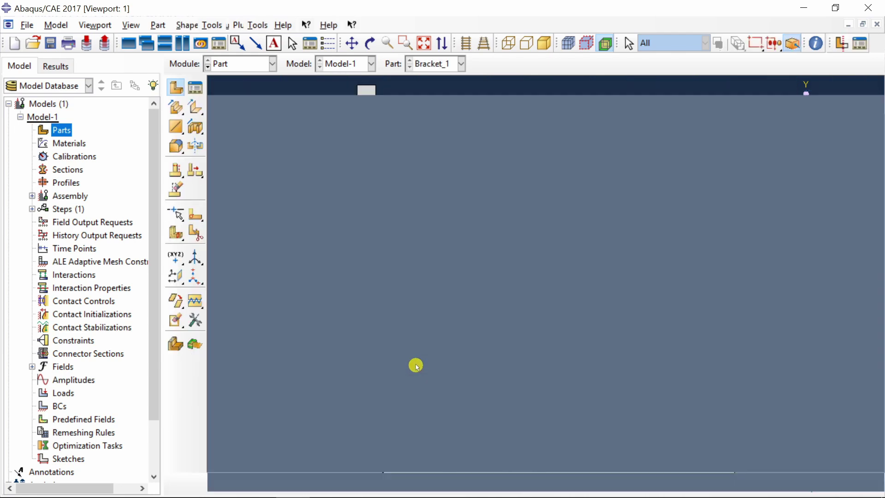
left_click(175, 106)
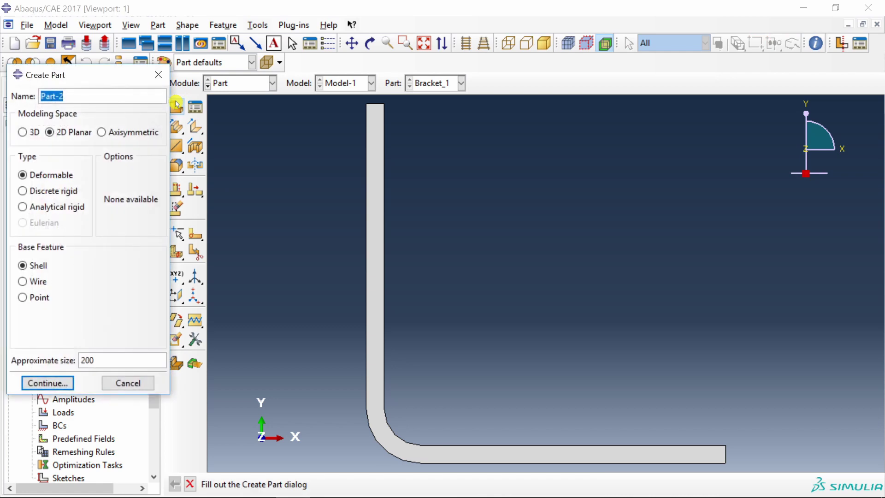
type("Bracket_2")
left_click(42, 383)
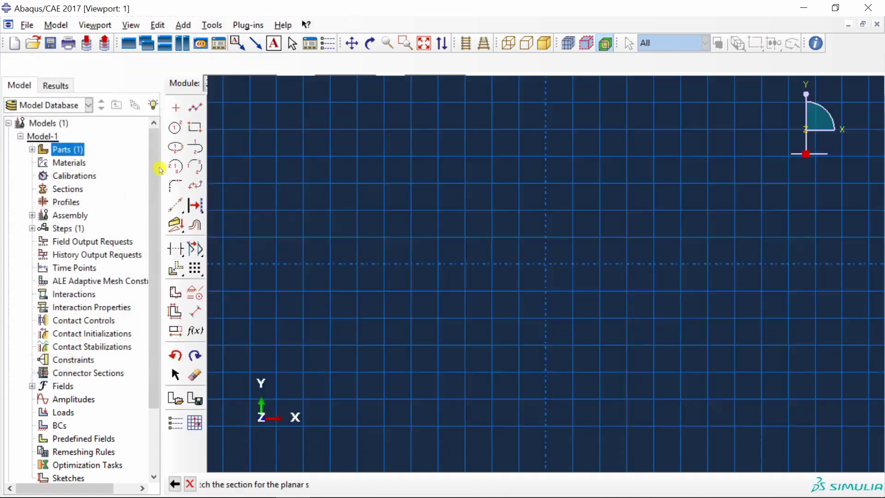
Step: Draw the L outline through (0,0), (-19,0), (-19,-19), (-20,-20) and (-20,0)
left_click(196, 88)
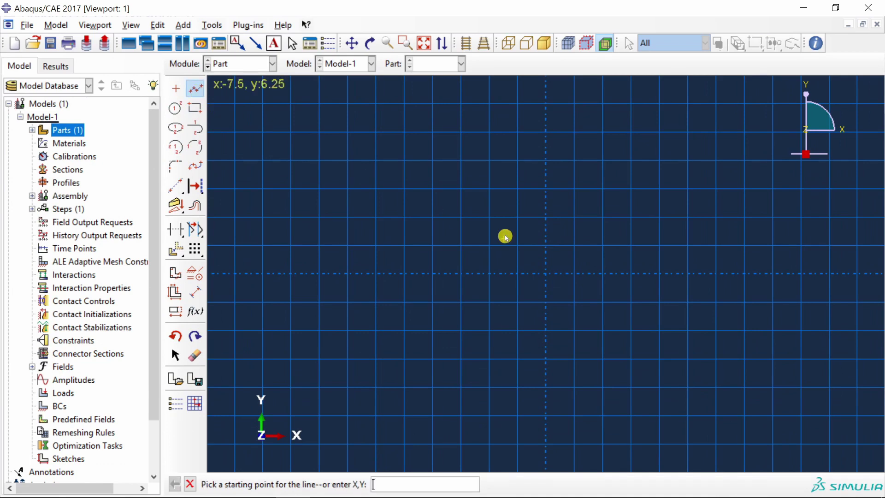
type("0,0")
key("Return")
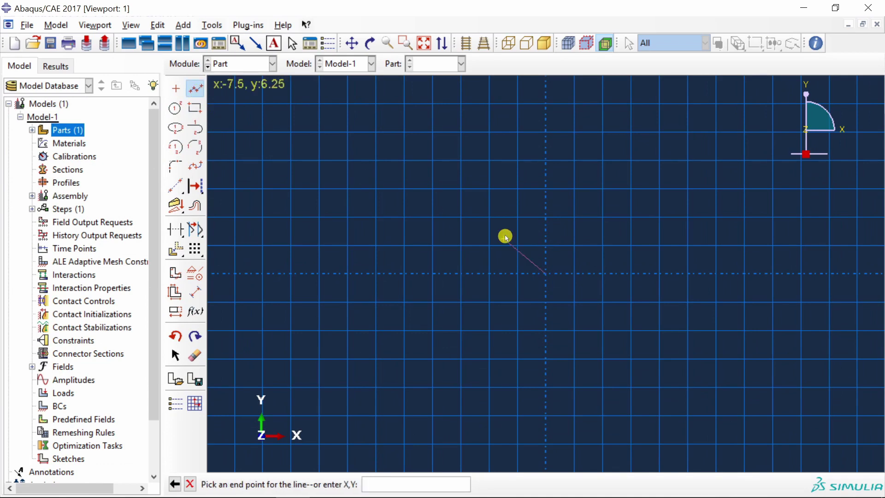
type("0,0")
key("Return")
type("-19,0")
key("Return")
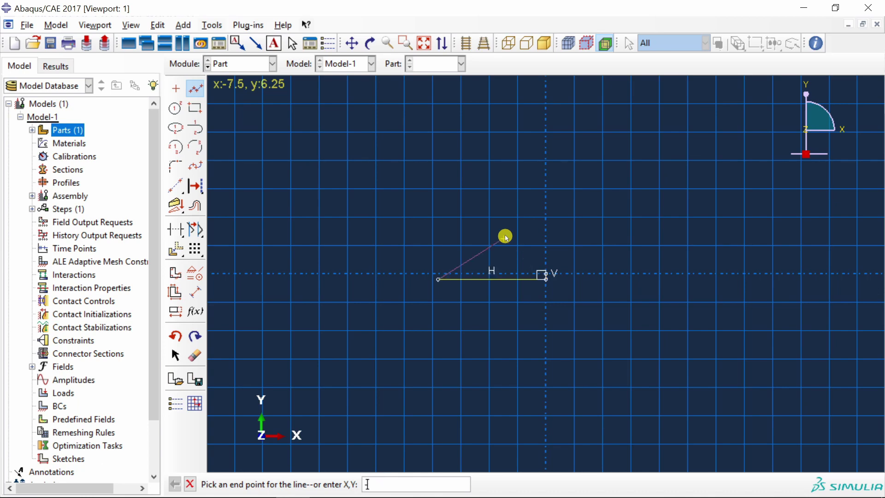
type("-19,-19")
key("Return")
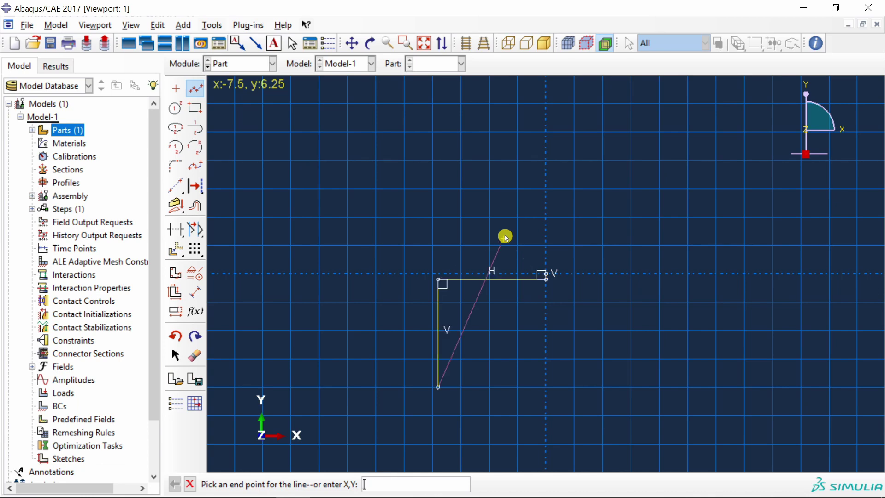
type("-20,-20")
key("Return")
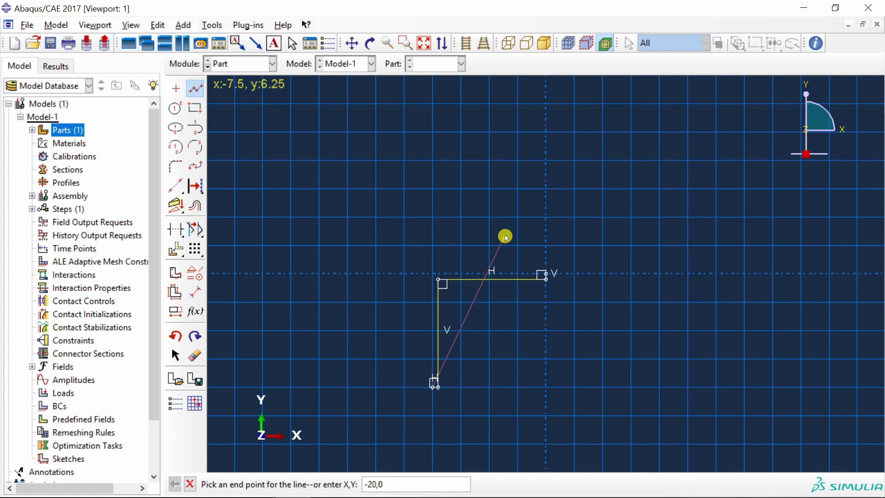
type("-20,0")
key("Return")
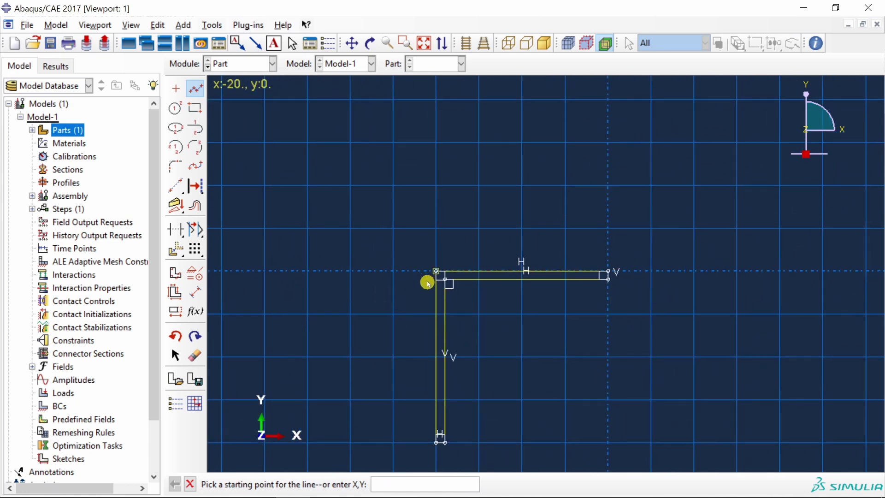
scroll(428, 283, "up", 3)
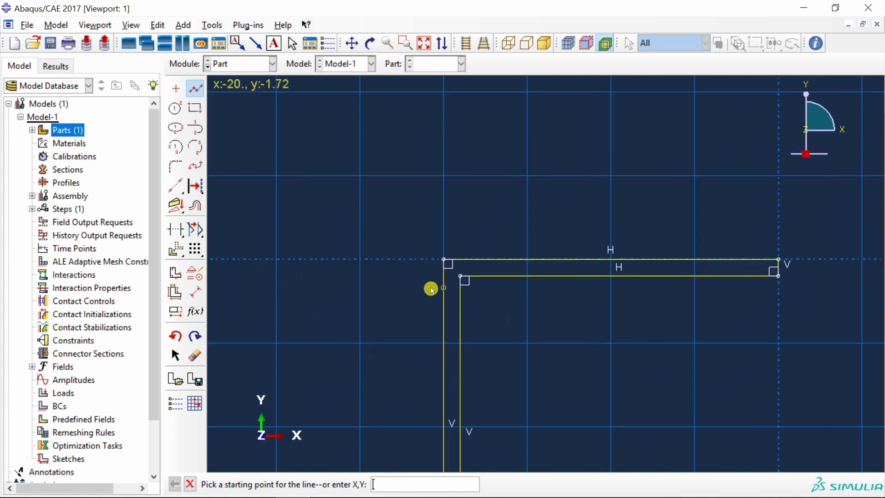
Step: Fillet the outer corner of the profile, entering radius 1
left_click(171, 167)
type("1")
key("Return")
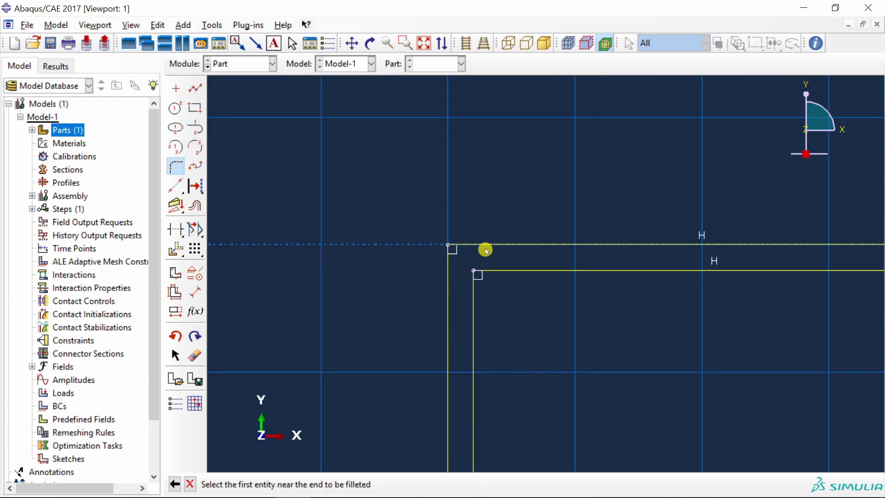
left_click(487, 248)
left_click(449, 282)
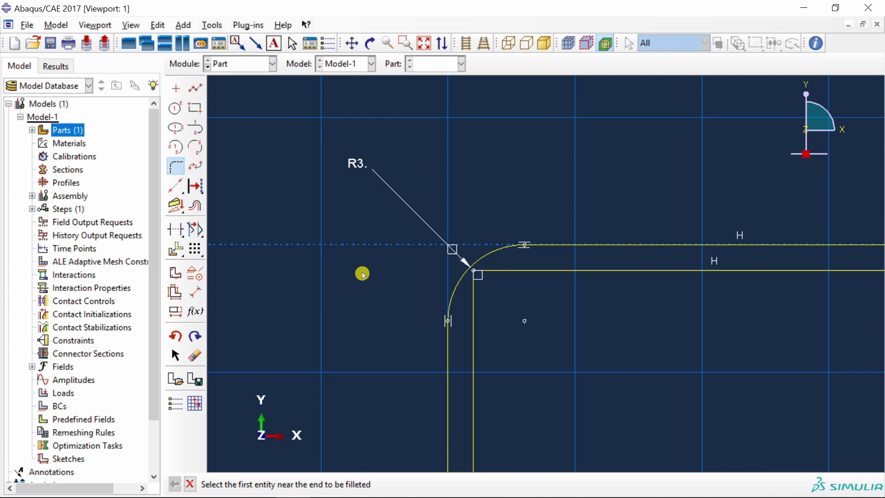
key("Escape")
Step: Add an R2 fillet to the inner corner and finish the Bracket_2 part
left_click(175, 166)
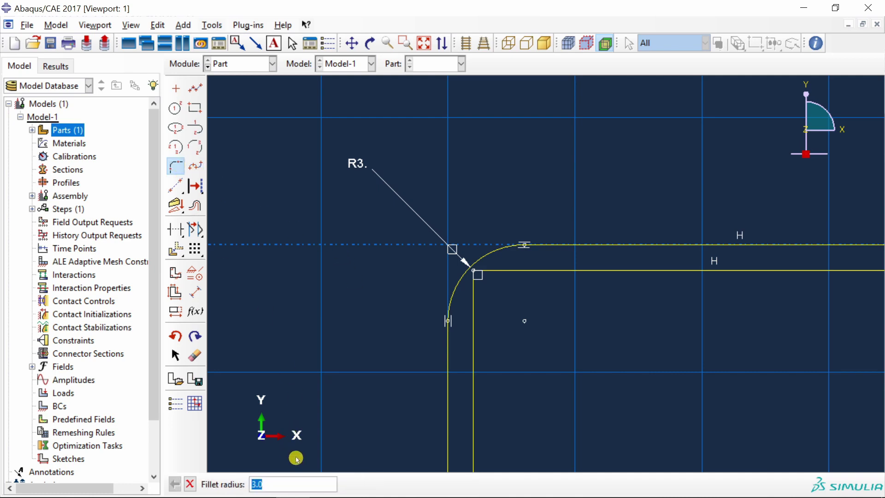
type("2")
key("Return")
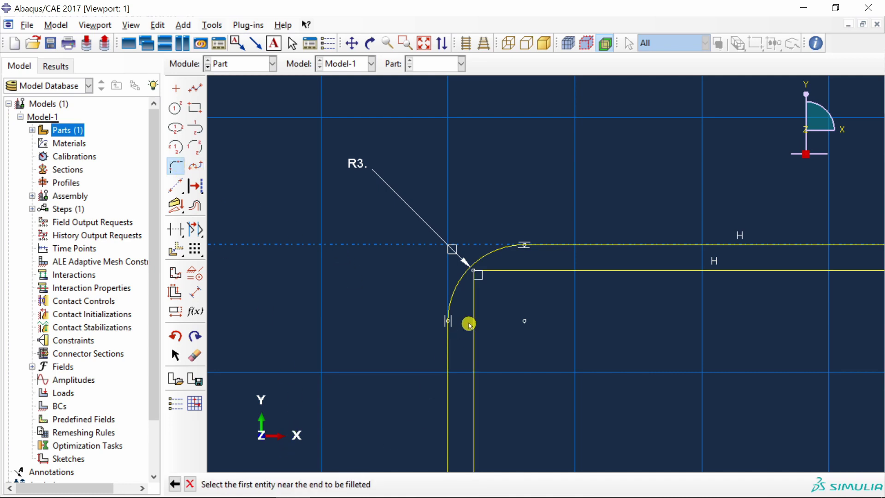
left_click(498, 276)
left_click(475, 306)
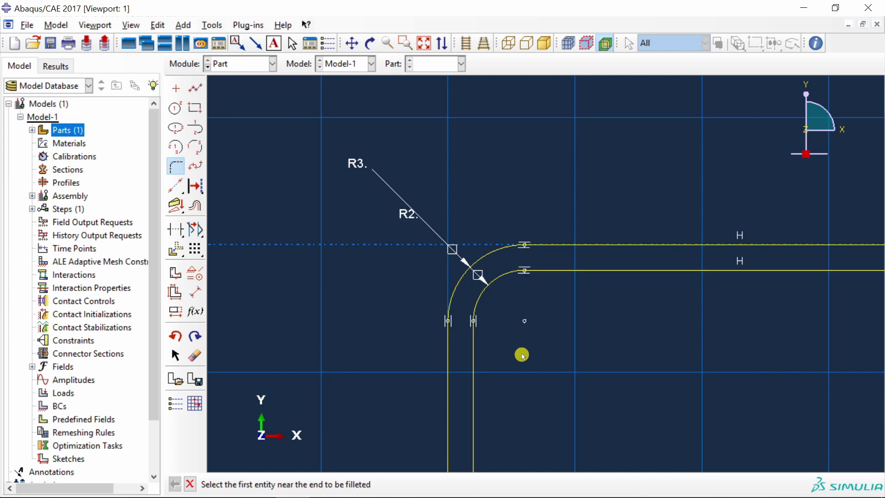
middle_click(533, 363)
middle_click(349, 268)
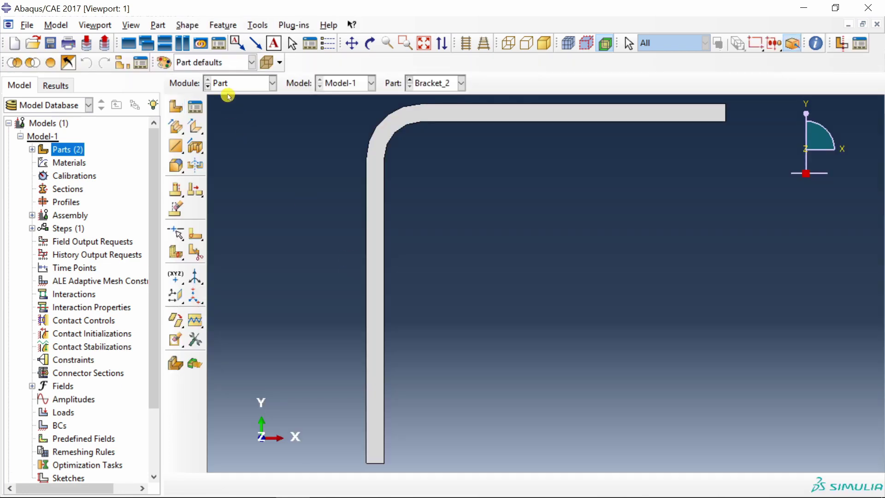
Step: Create material Steel with elastic Young's modulus 200000 and Poisson's ratio 0.3
left_click(235, 83)
left_click(235, 116)
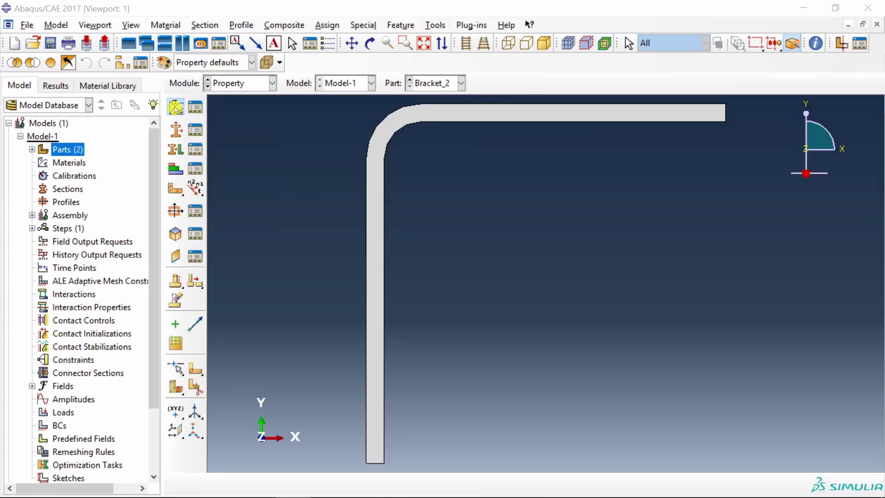
left_click(175, 108)
type("Steel")
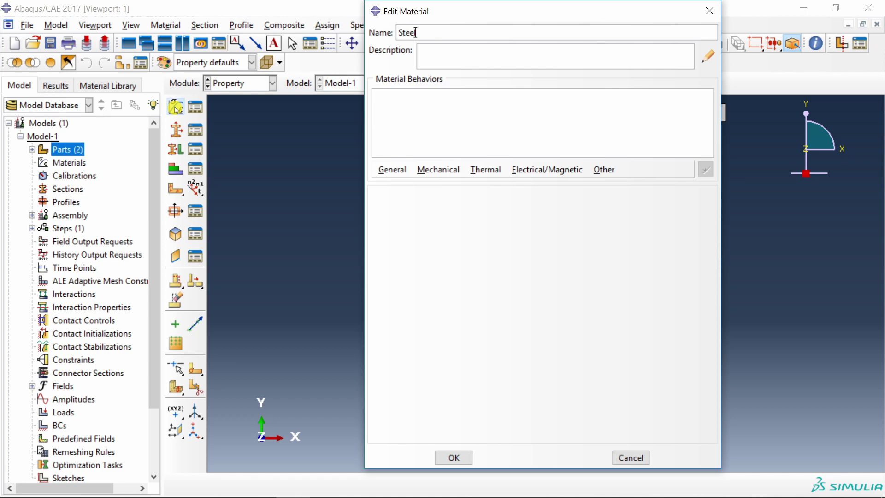
left_click(440, 168)
mouse_move(568, 184)
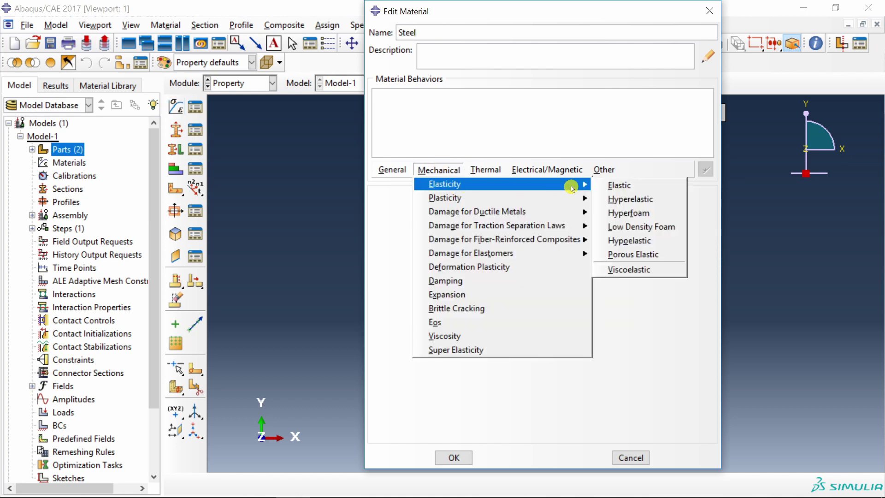
left_click(613, 183)
left_click(443, 356)
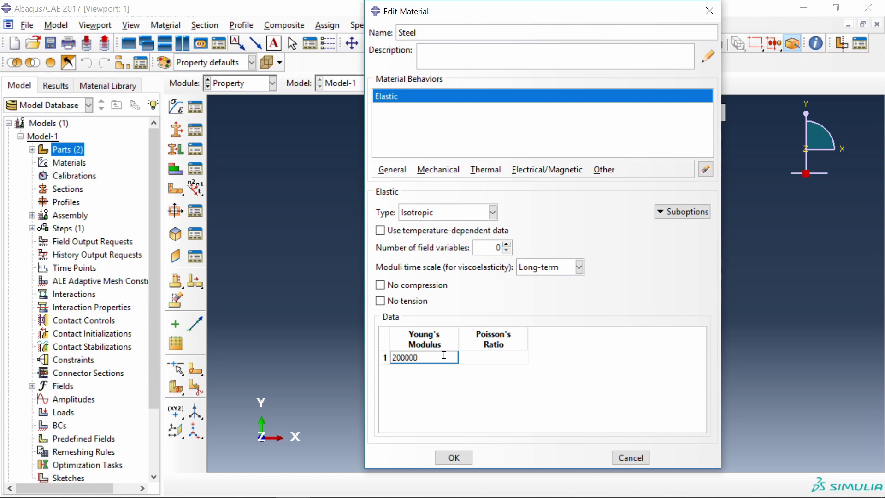
left_click(492, 358)
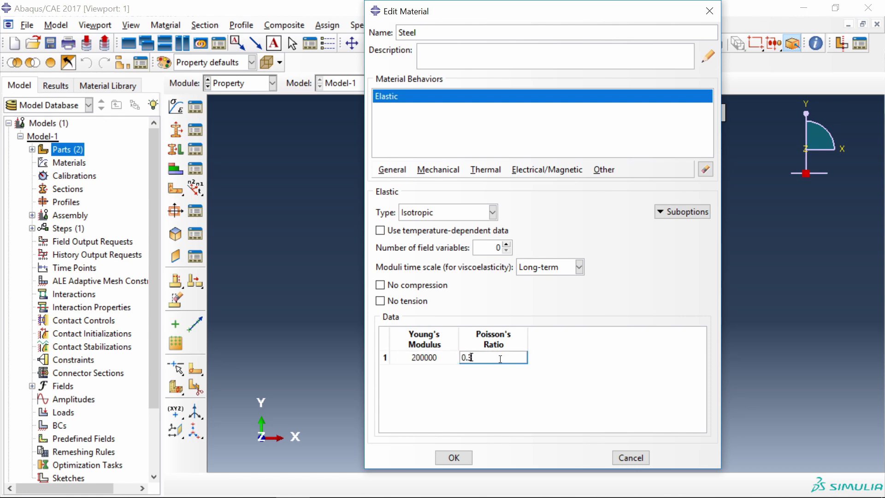
left_click(454, 456)
Step: Create solid homogeneous Section-1 using Steel and assign it to Bracket_2
left_click(176, 131)
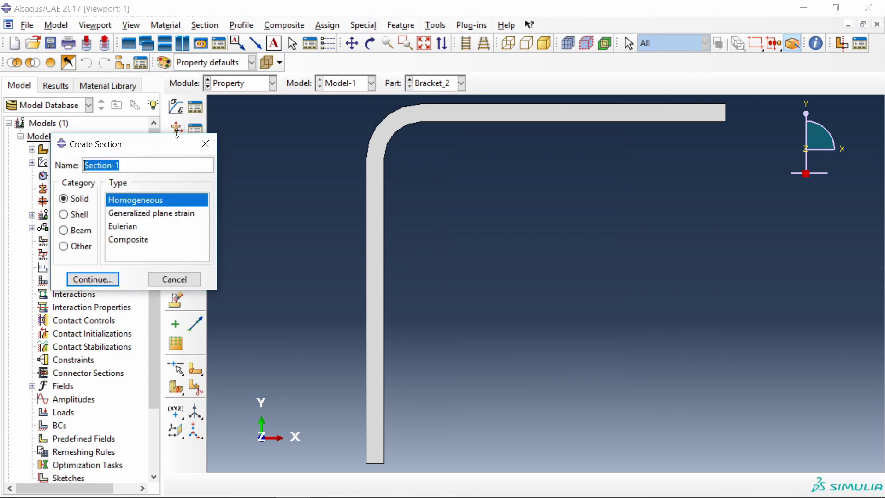
left_click(111, 279)
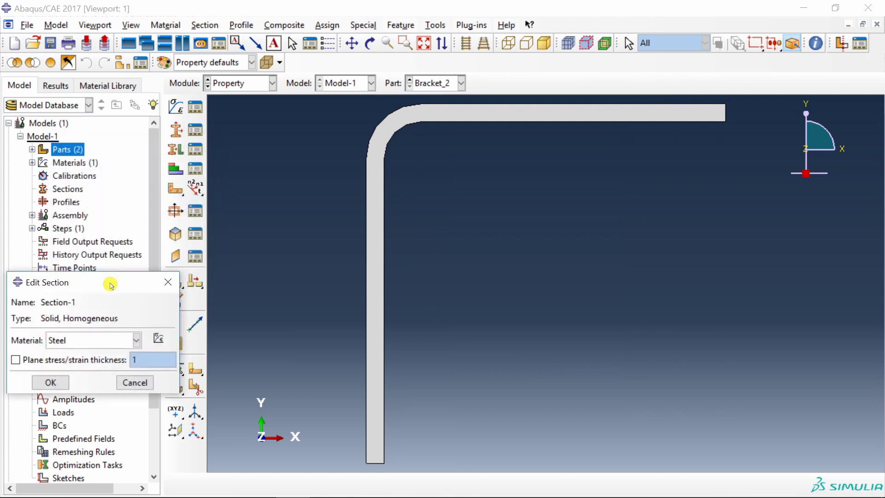
left_click(53, 383)
left_click(177, 150)
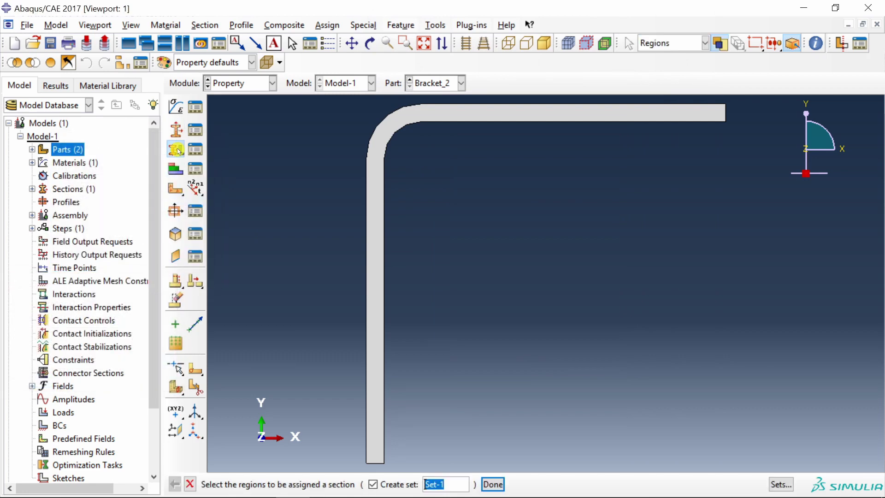
left_click(371, 179)
middle_click(377, 282)
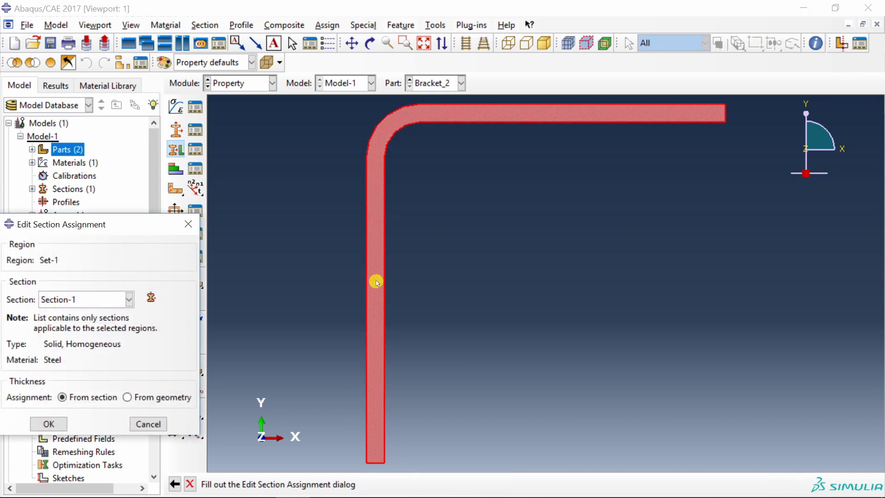
left_click(49, 423)
Step: Assign Section-1 to the whole Bracket_1 part as well
left_click(436, 83)
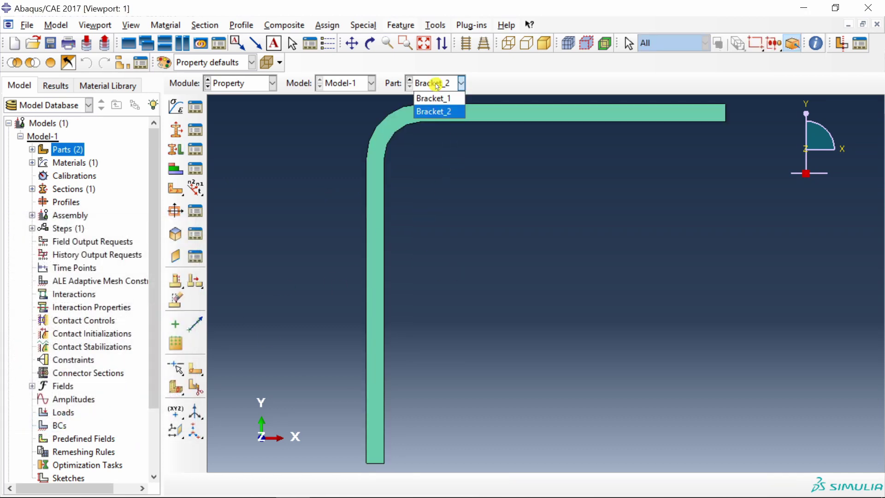
left_click(433, 99)
left_click(176, 149)
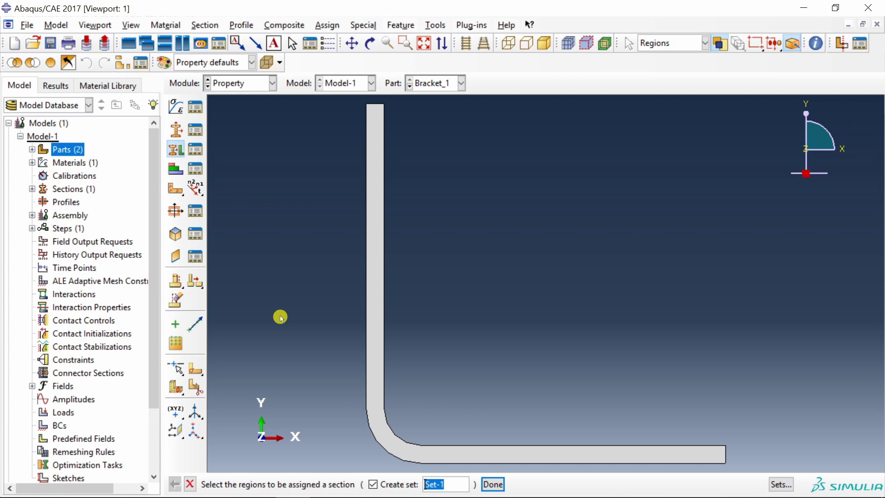
left_click(374, 293)
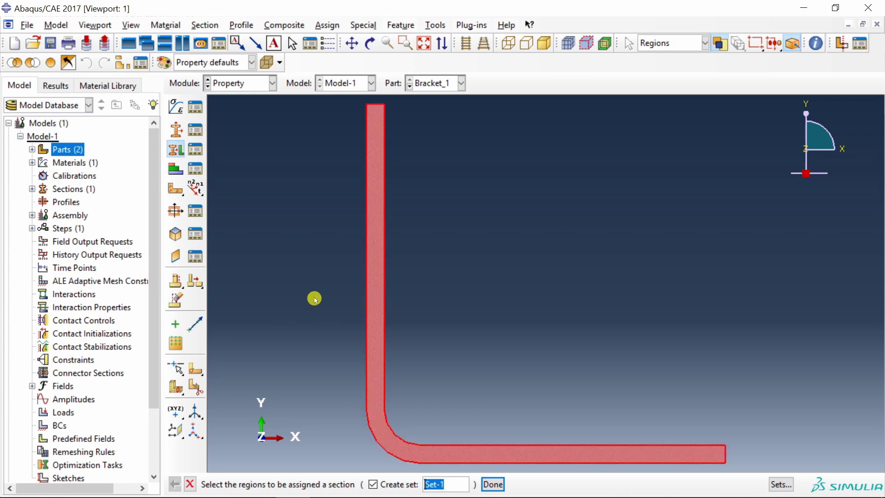
middle_click(314, 299)
left_click(48, 422)
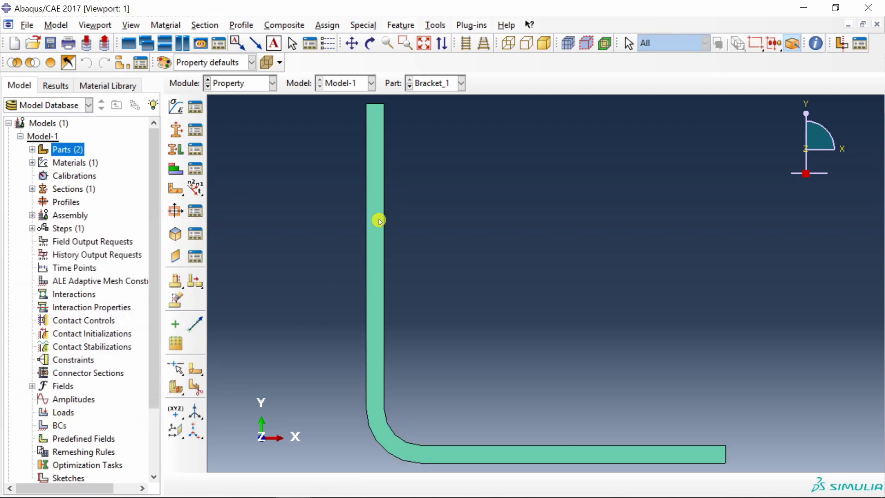
left_click(253, 84)
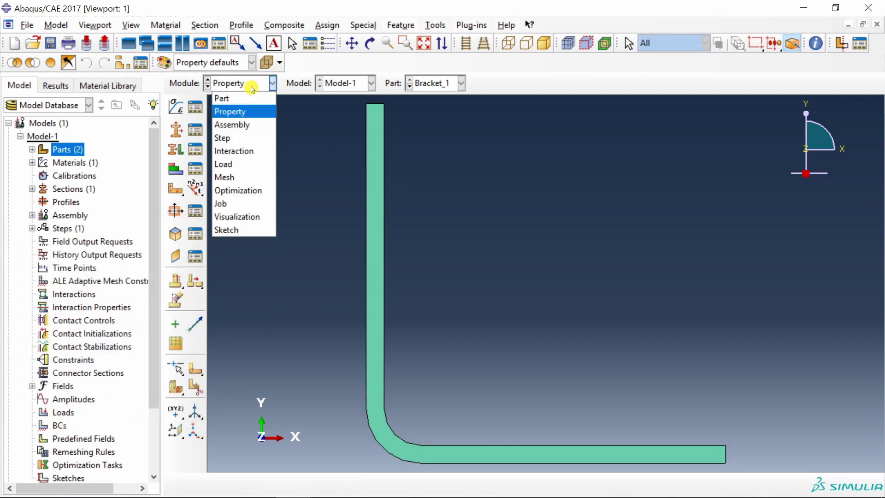
Step: Instance both Bracket_1 and Bracket_2 in the assembly
left_click(244, 124)
left_click(176, 107)
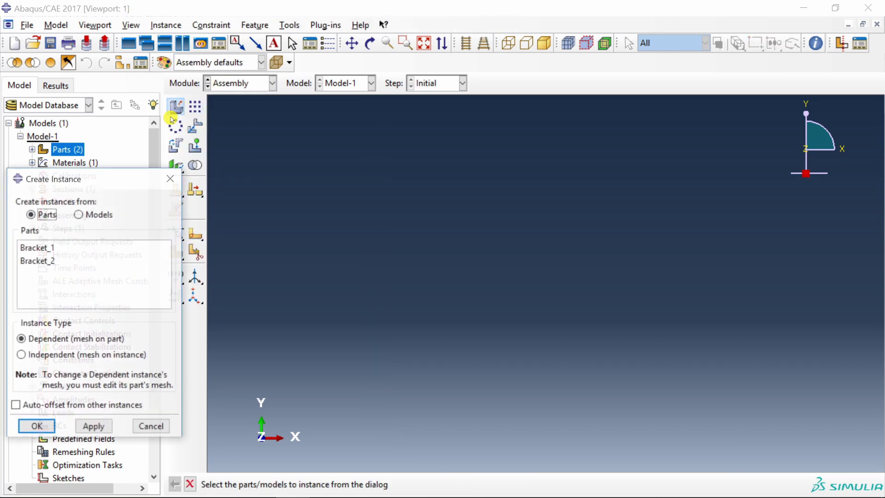
left_click(52, 247)
left_click(51, 260, "shift")
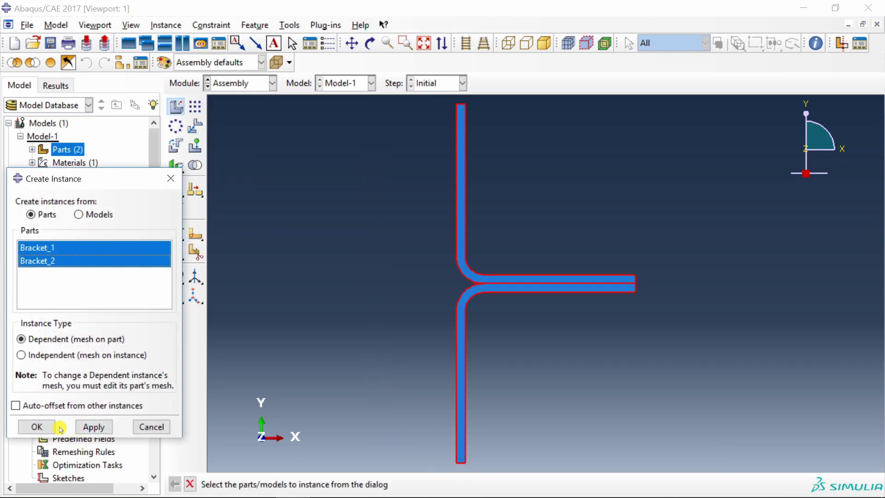
left_click(36, 427)
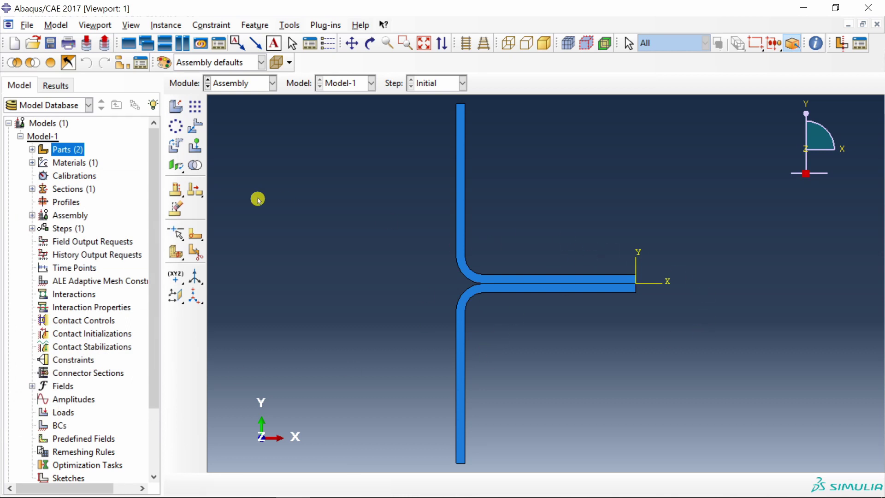
Step: Create Static, General Step-1 with 1000 max increments, initial 0.01, minimum 1E-012, maximum 0.1
left_click(247, 84)
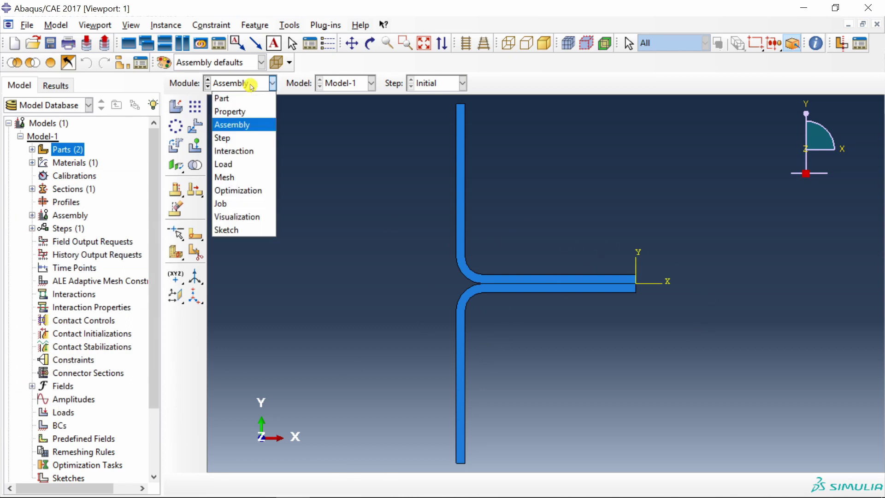
left_click(244, 137)
left_click(171, 109)
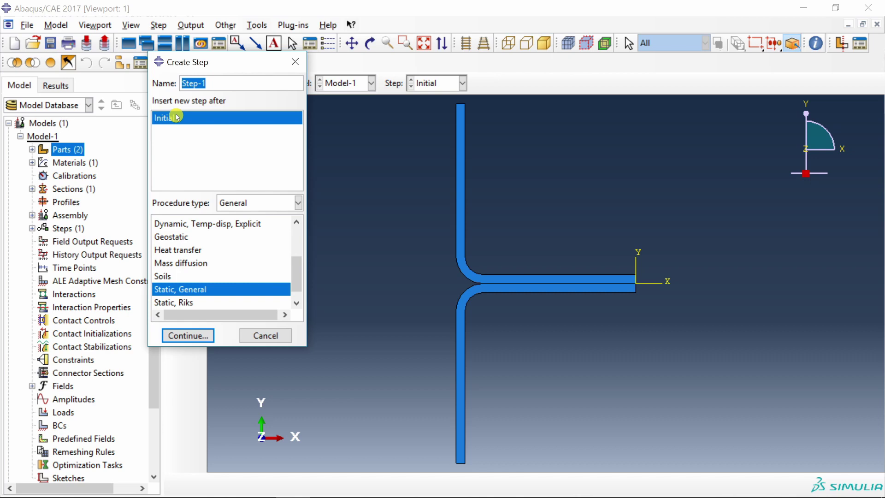
left_click(199, 338)
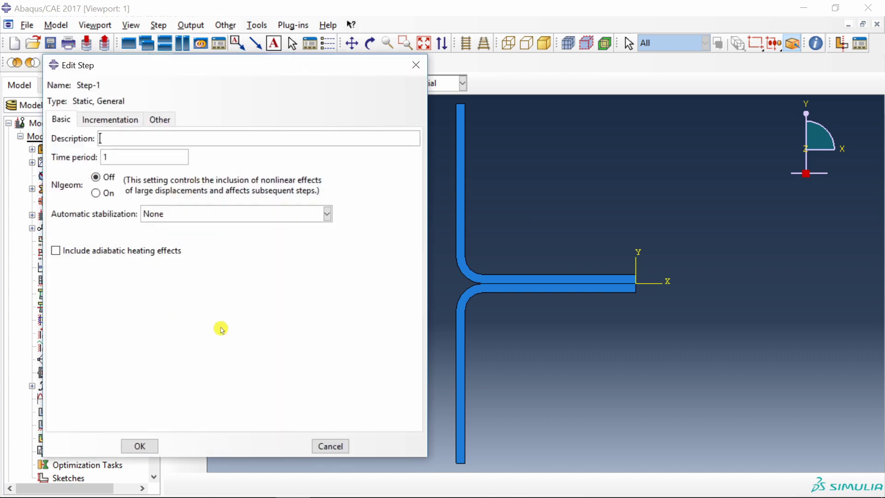
left_click(122, 126)
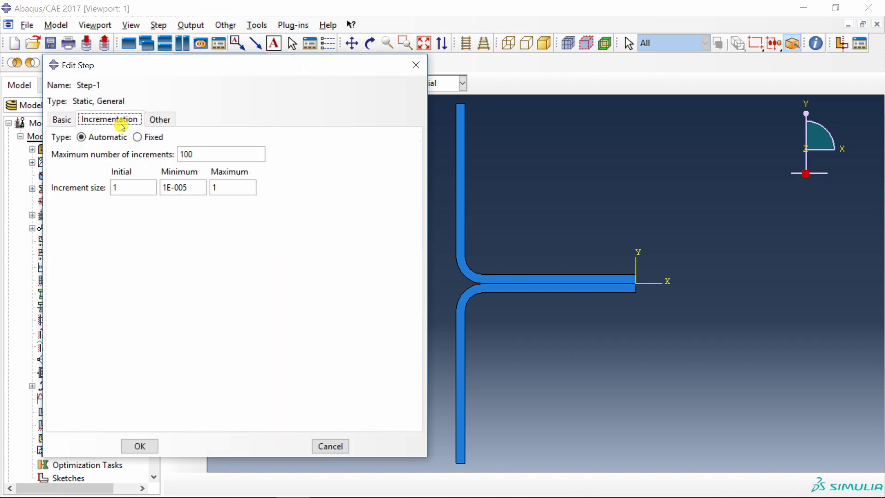
double_click(127, 189)
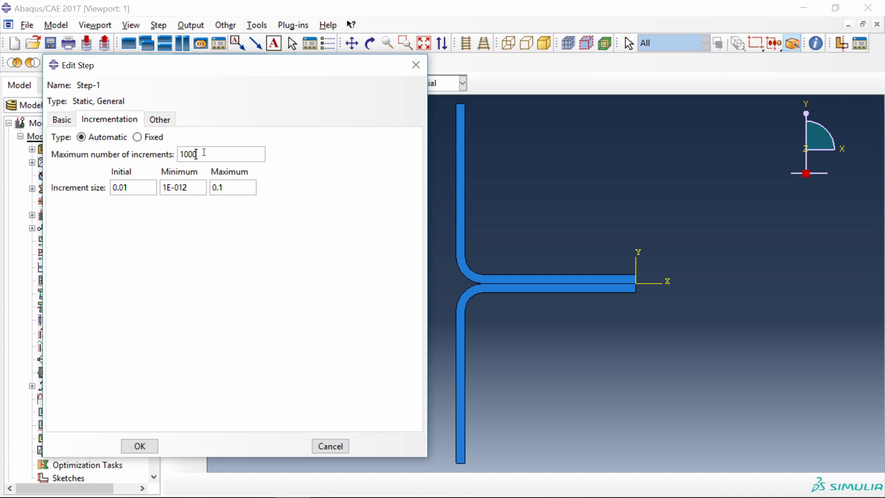
left_click(143, 446)
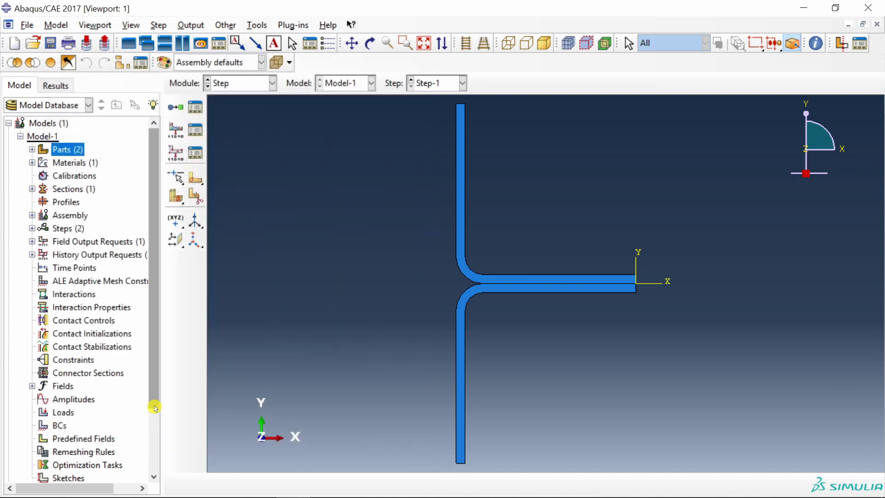
Step: Create contact property IntProp-1 with cohesive behavior in the Interaction module
left_click(237, 83)
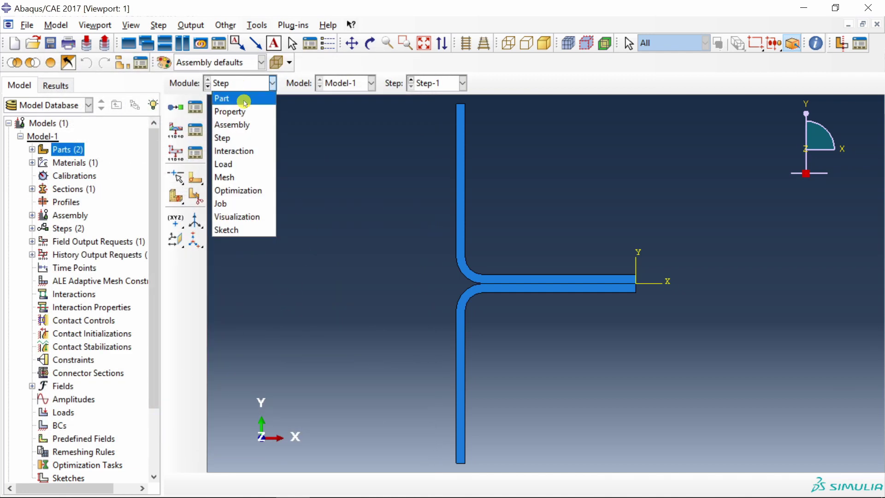
left_click(248, 151)
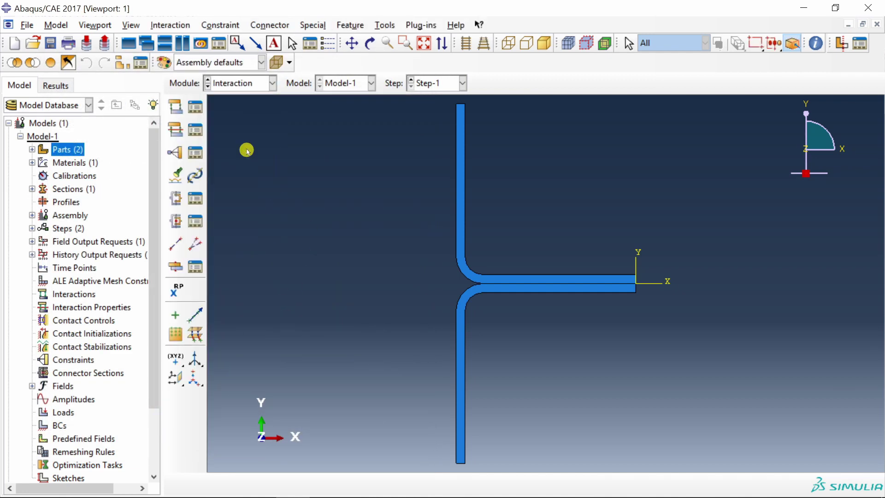
left_click(176, 130)
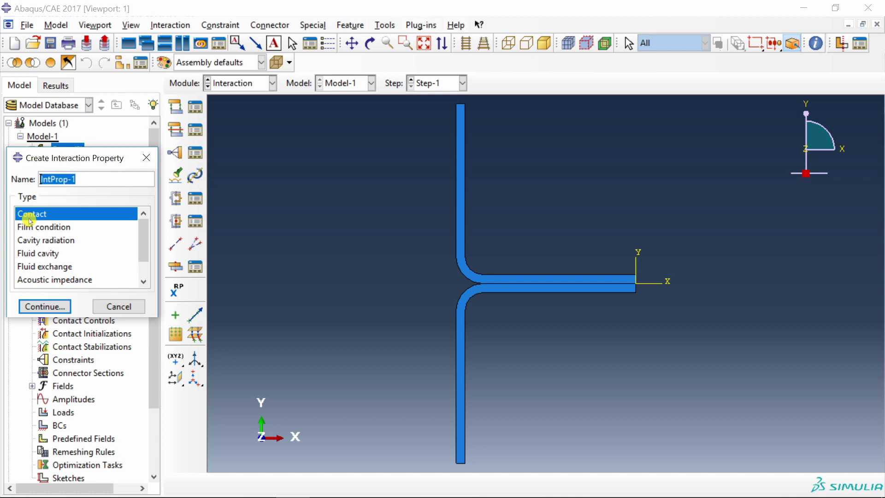
left_click(45, 305)
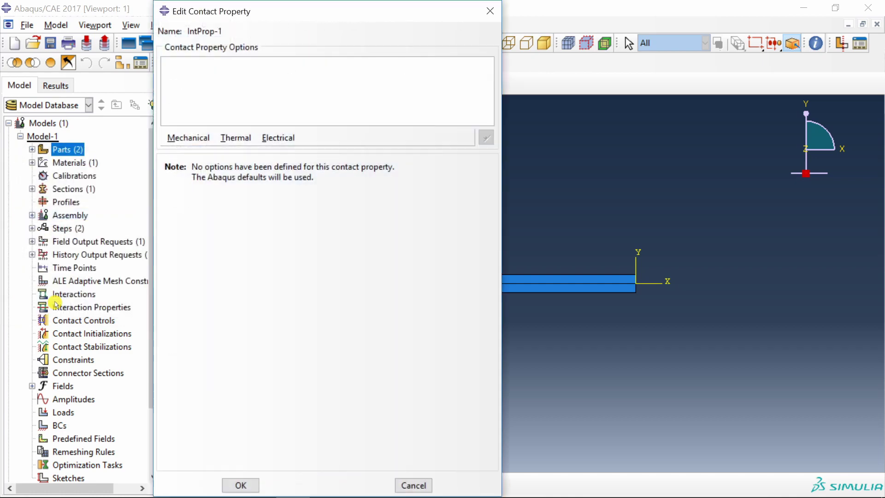
left_click(196, 140)
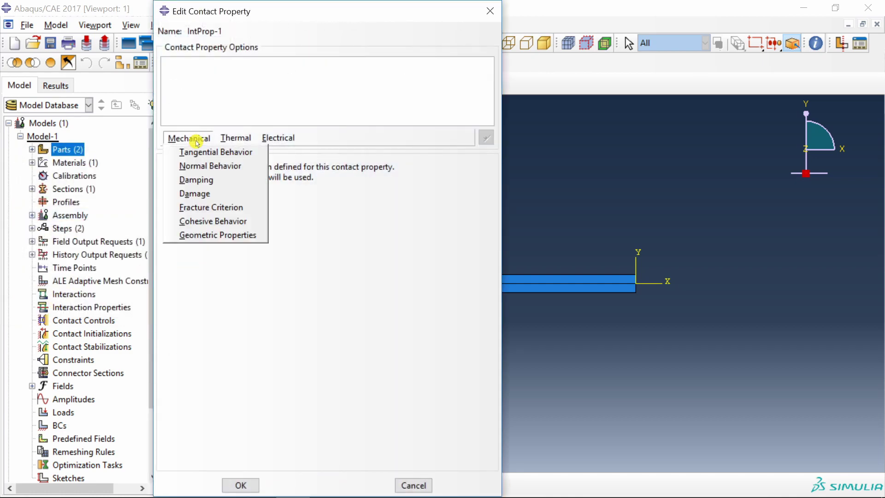
left_click(205, 222)
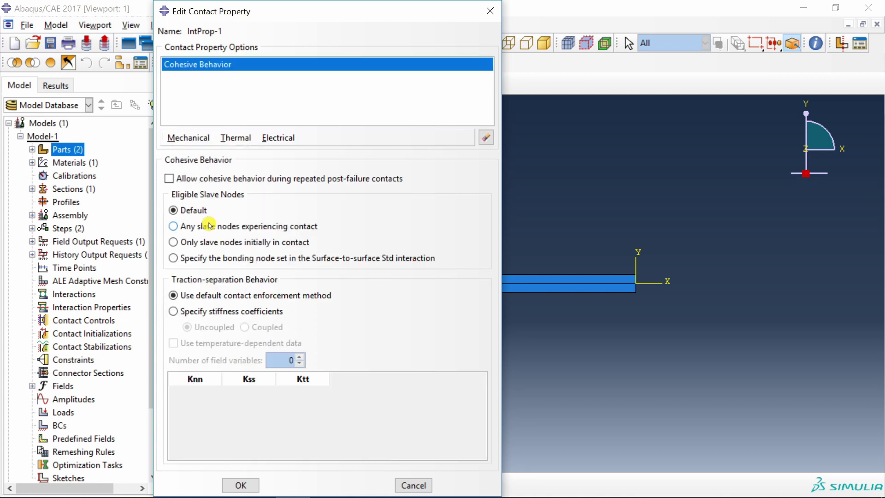
Step: Specify uncoupled cohesive stiffness with Knn, Kss and Ktt each 1000
left_click(173, 312)
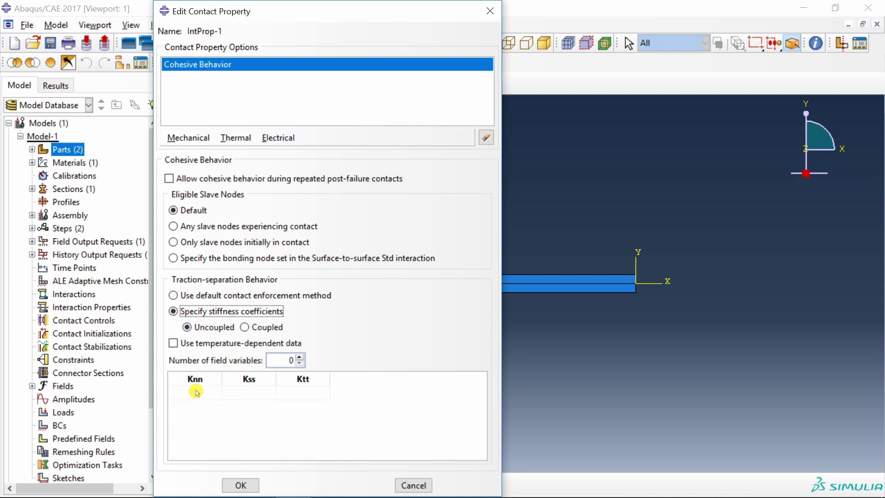
left_click(197, 391)
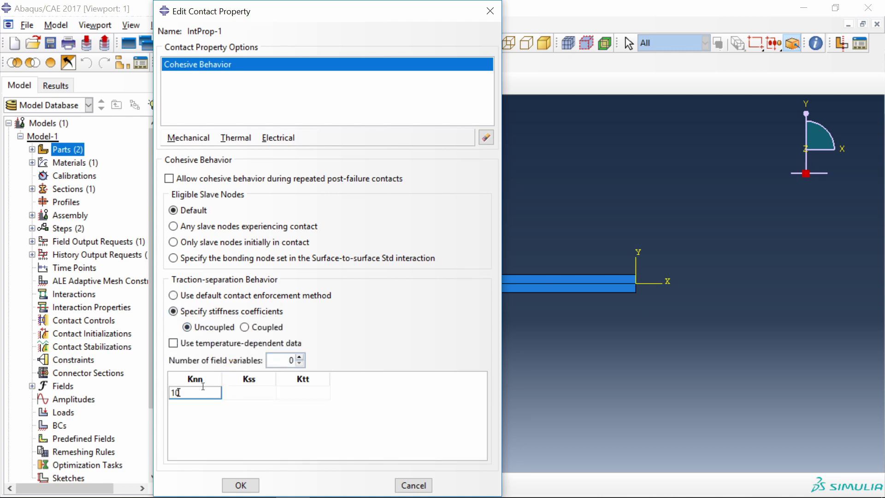
left_click(247, 397)
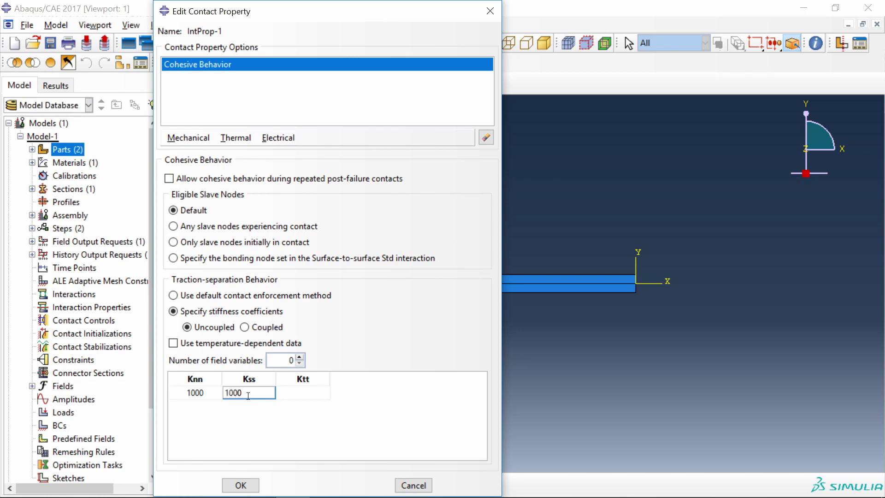
left_click(302, 397)
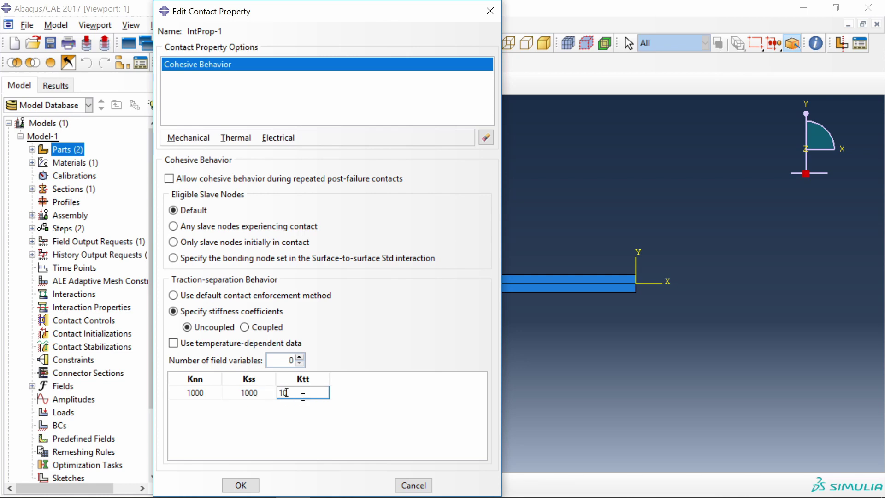
type("1000")
left_click(197, 138)
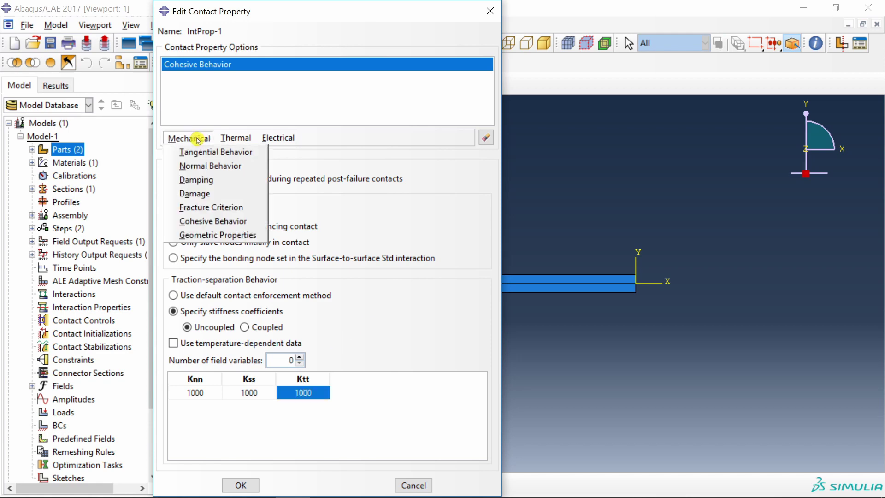
Step: Add damage with maximum nominal stress initiation of 65 for Normal, Shear-1 and Shear-2
left_click(197, 194)
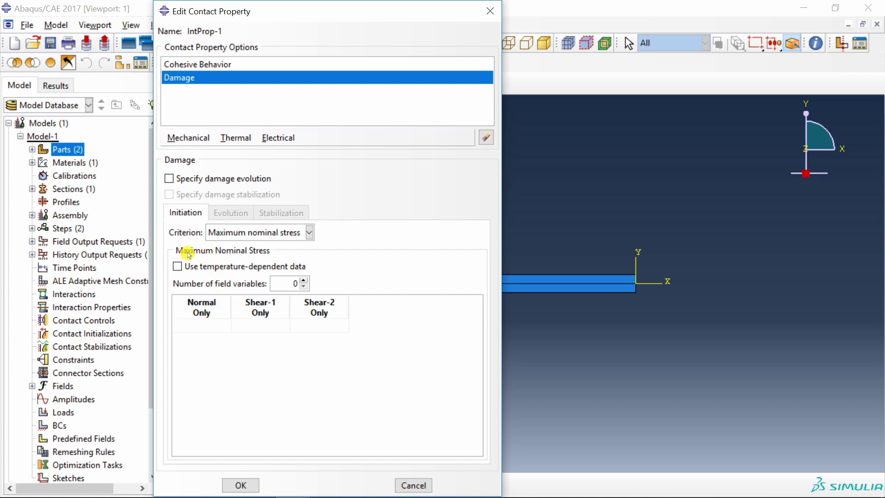
left_click(210, 324)
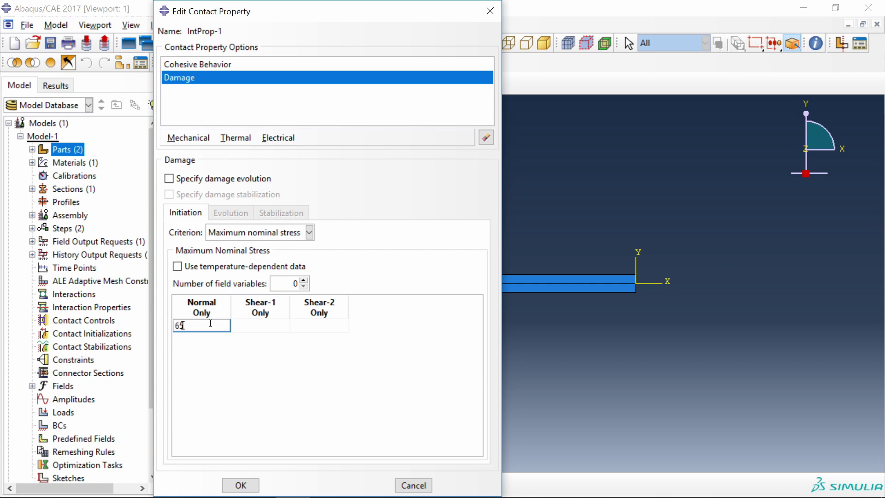
left_click(269, 329)
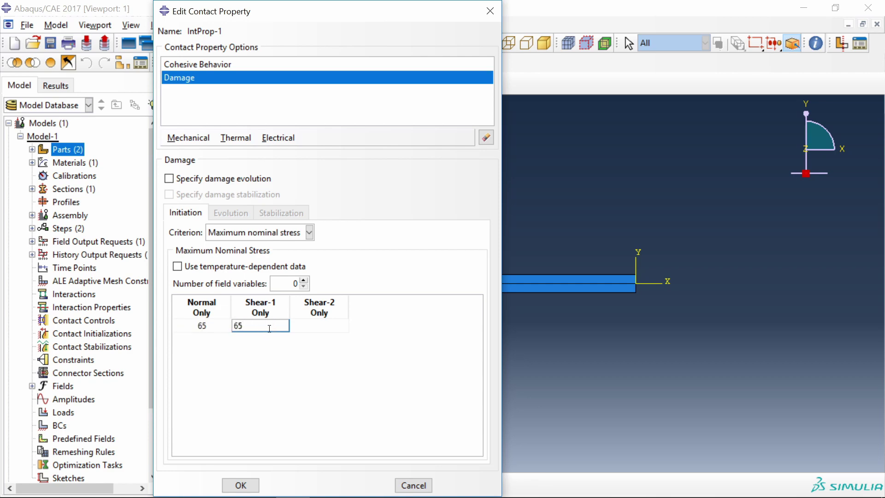
left_click(319, 330)
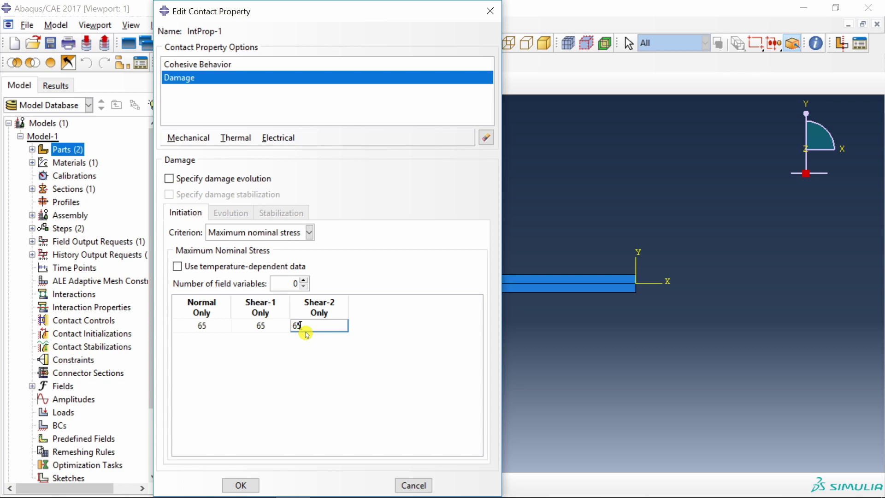
Step: Enable energy-based damage evolution, enter the fracture energy, and save IntProp-1
left_click(169, 178)
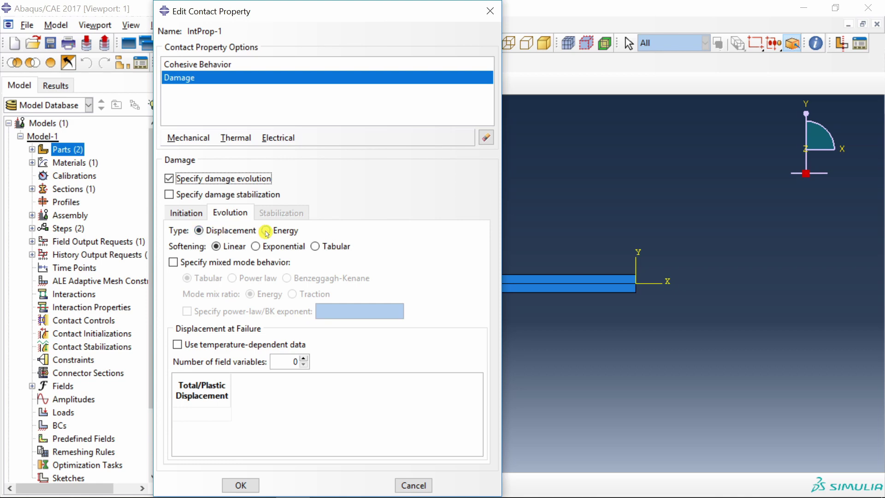
left_click(265, 231)
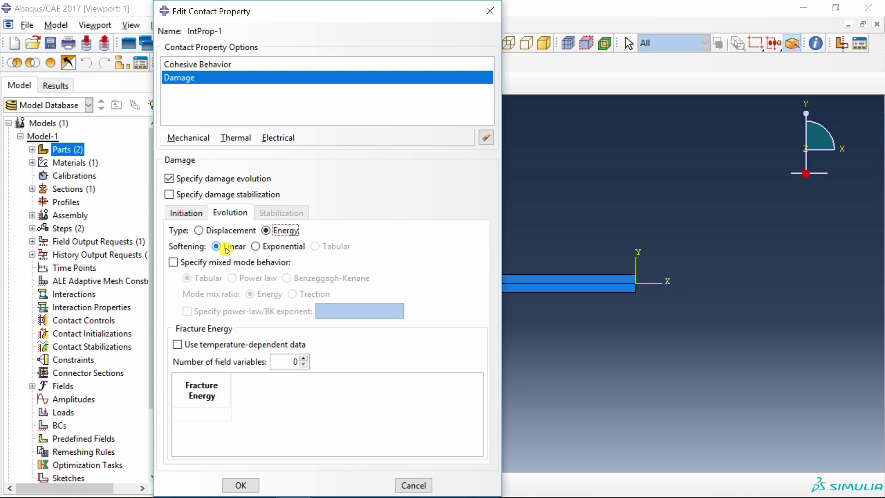
left_click(203, 413)
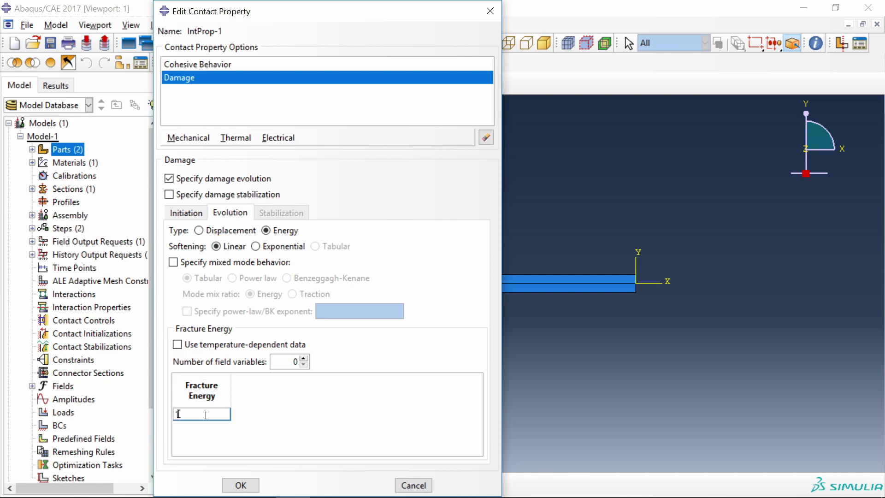
left_click(237, 482)
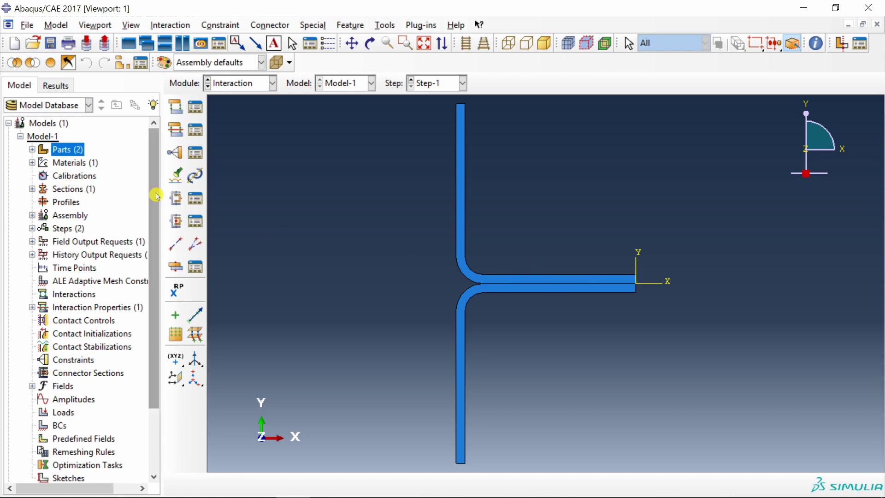
Step: Create surface Bottom_surface on Bracket_1's bottom edge
left_click(32, 149)
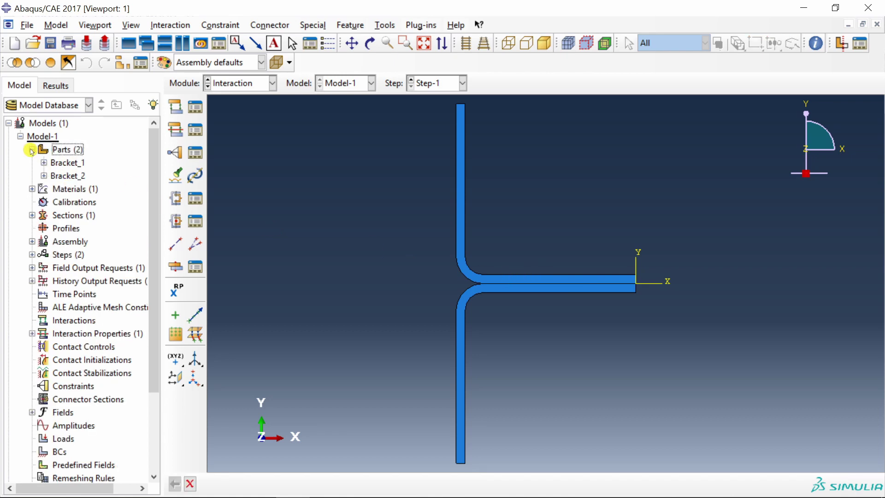
left_click(43, 162)
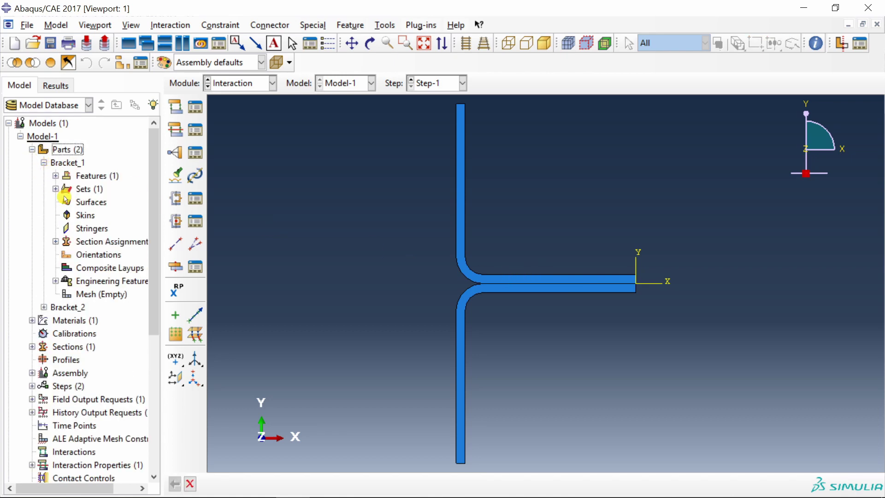
double_click(89, 203)
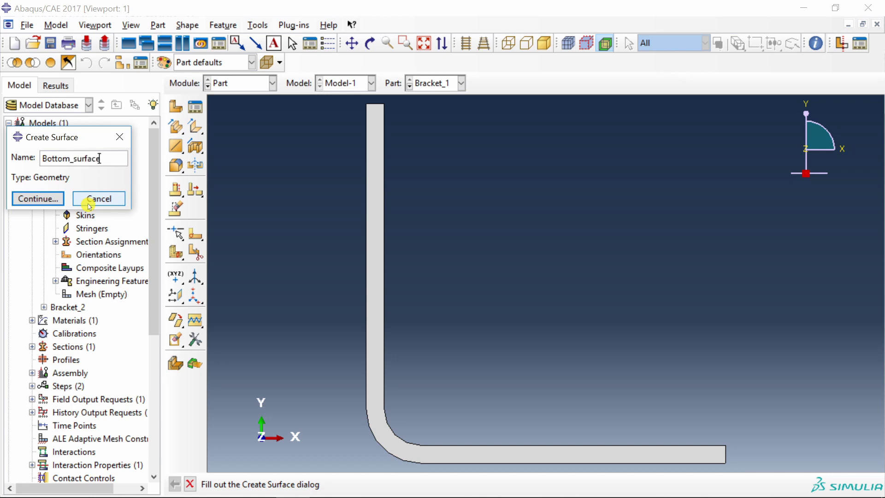
left_click(37, 199)
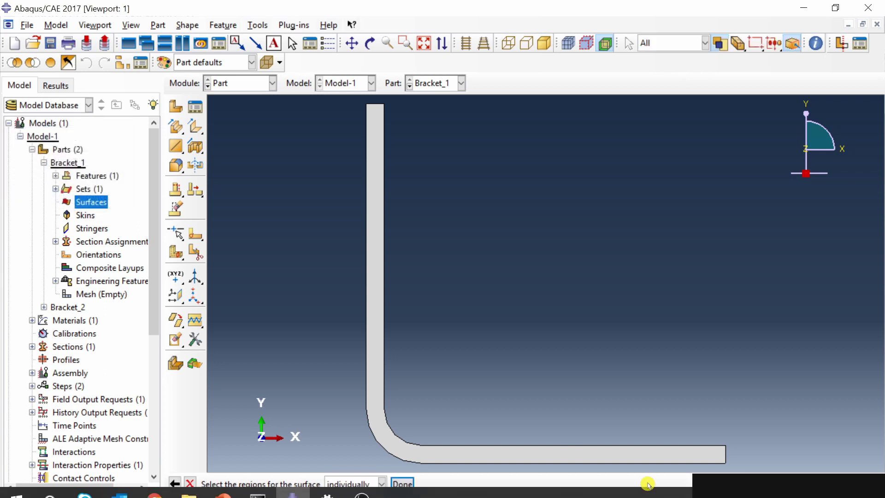
left_click(599, 463)
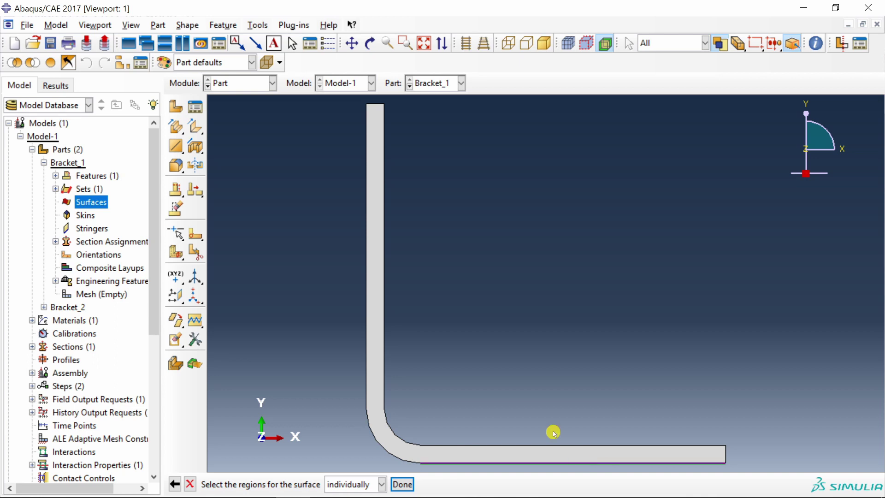
middle_click(524, 317)
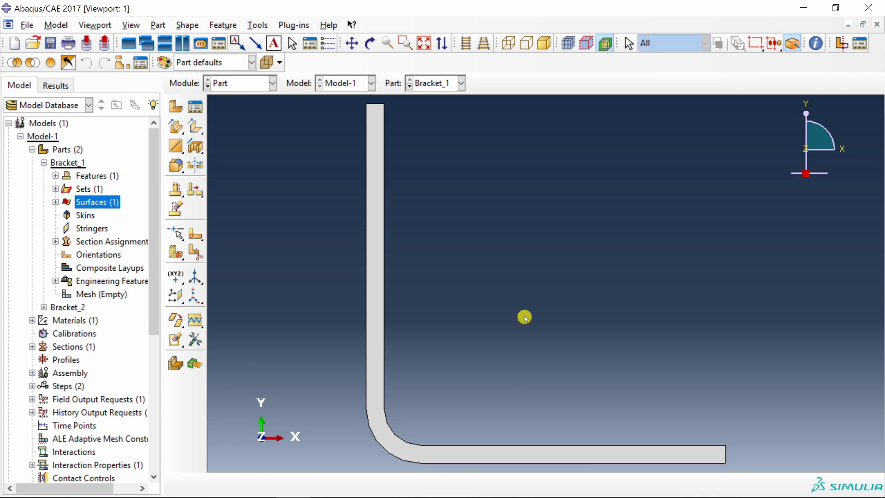
left_click(44, 163)
Step: Create surface Top_surface on Bracket_2's top edge
left_click(44, 175)
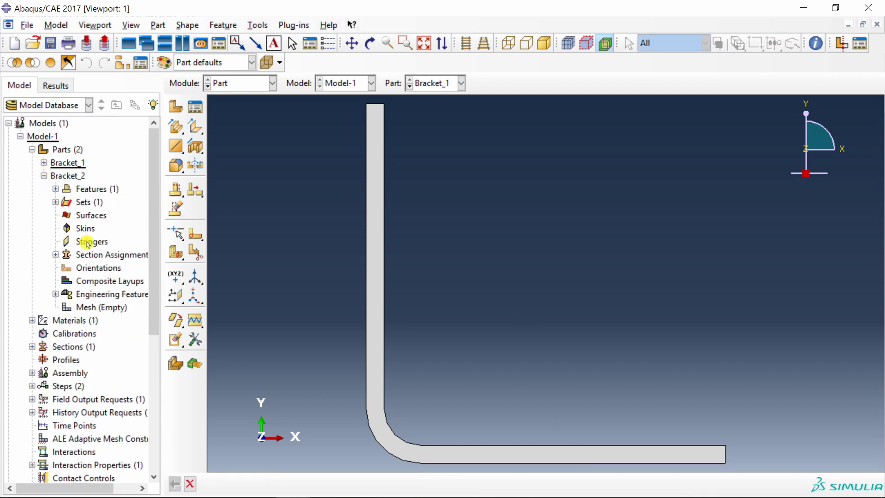
double_click(84, 219)
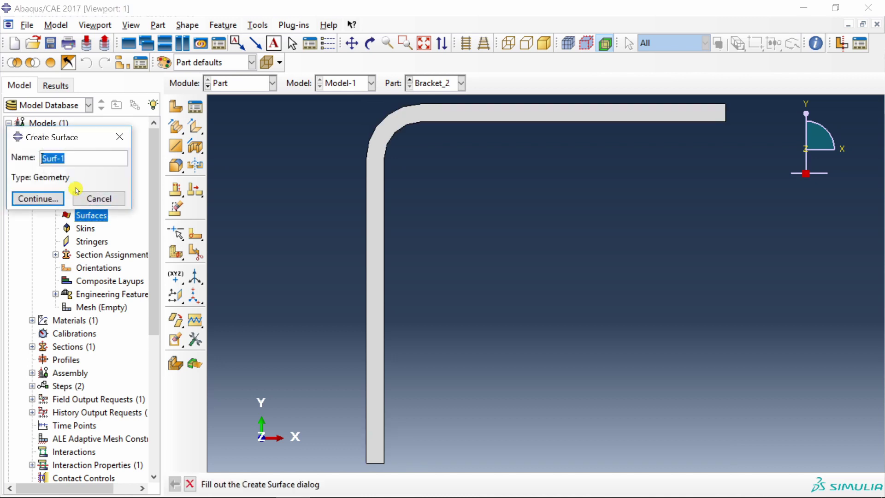
type("Top_s")
left_click(46, 198)
left_click(496, 105)
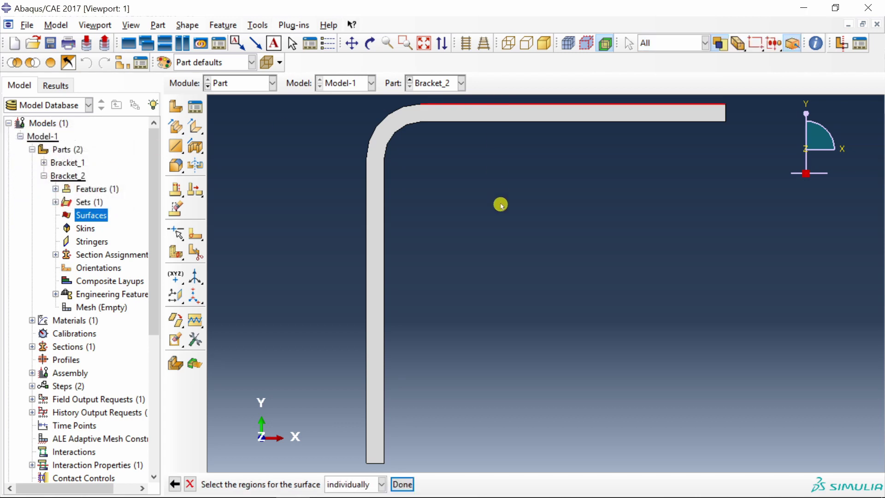
middle_click(500, 203)
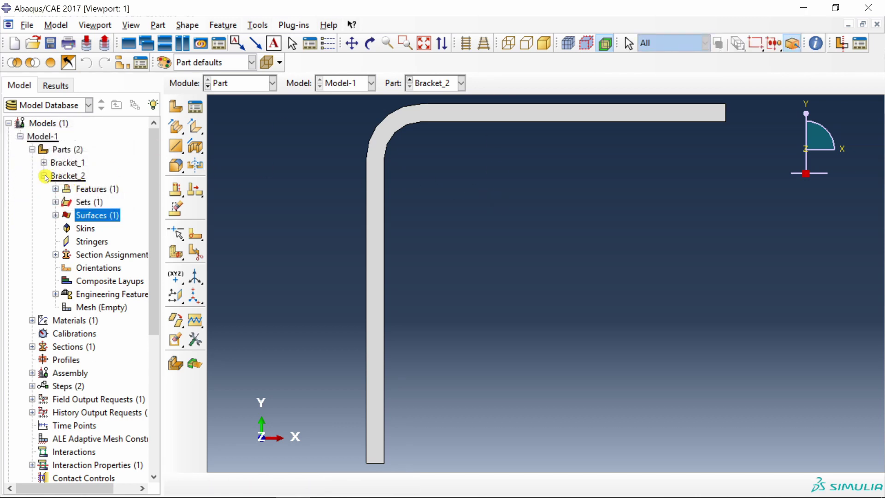
left_click(45, 177)
left_click(230, 83)
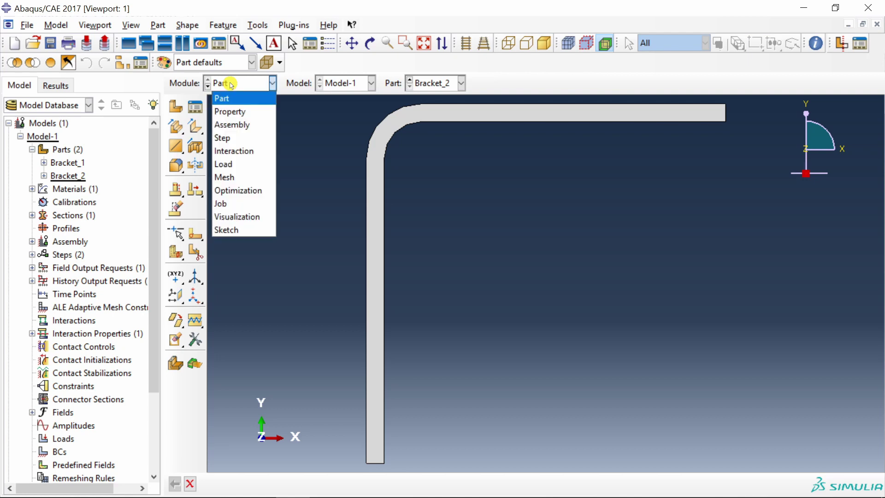
Step: Start a surface-to-surface contact with Bracket_2-1.Top_surface as master and Bracket_1-1.Bottom_surface as slave
left_click(242, 150)
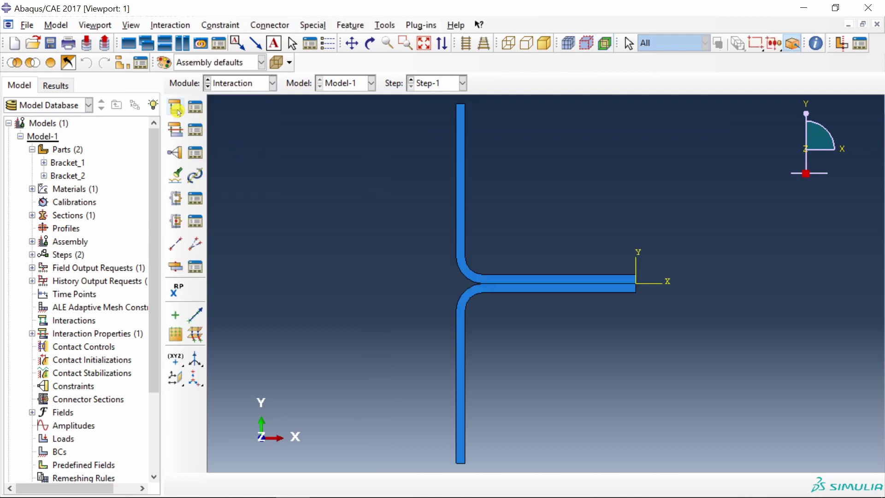
left_click(176, 110)
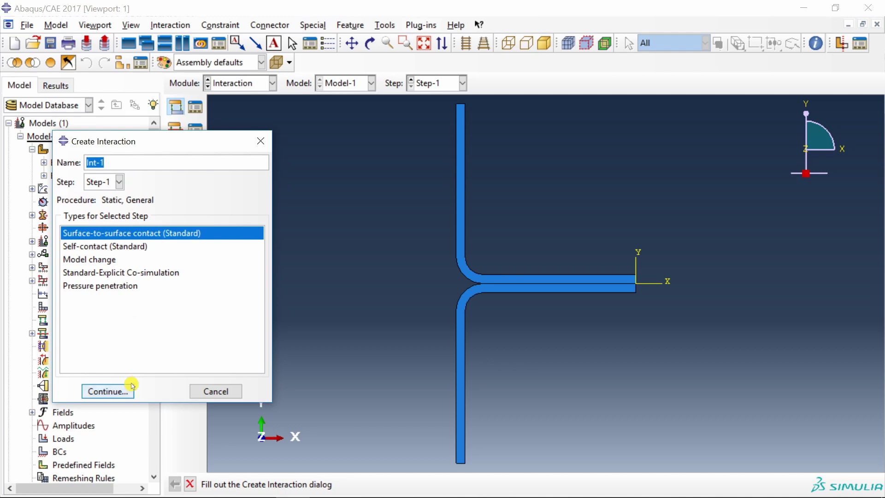
left_click(123, 393)
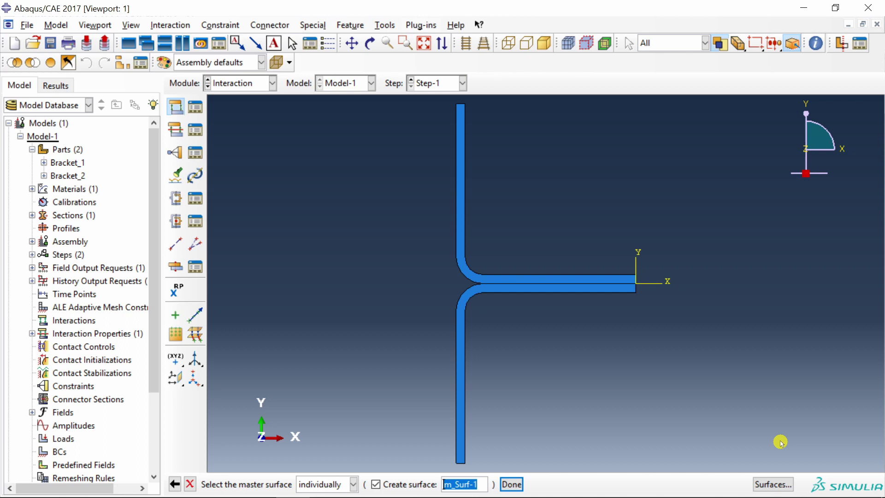
left_click(776, 485)
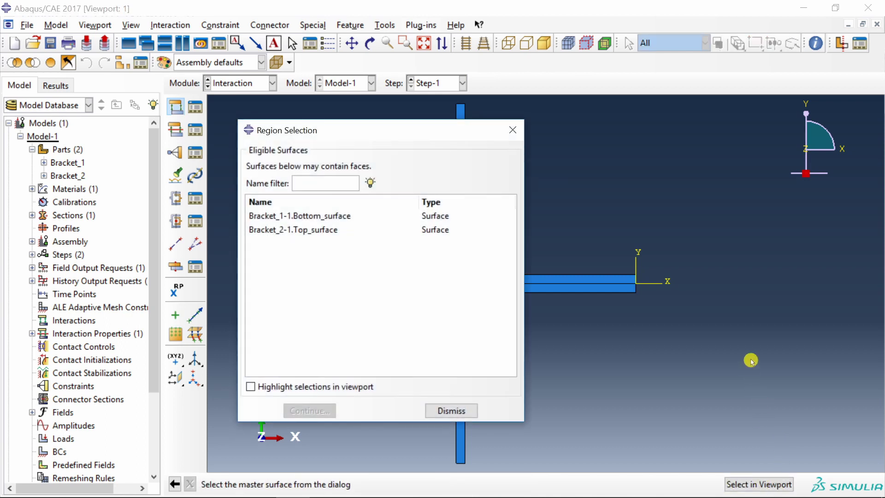
left_click(303, 230)
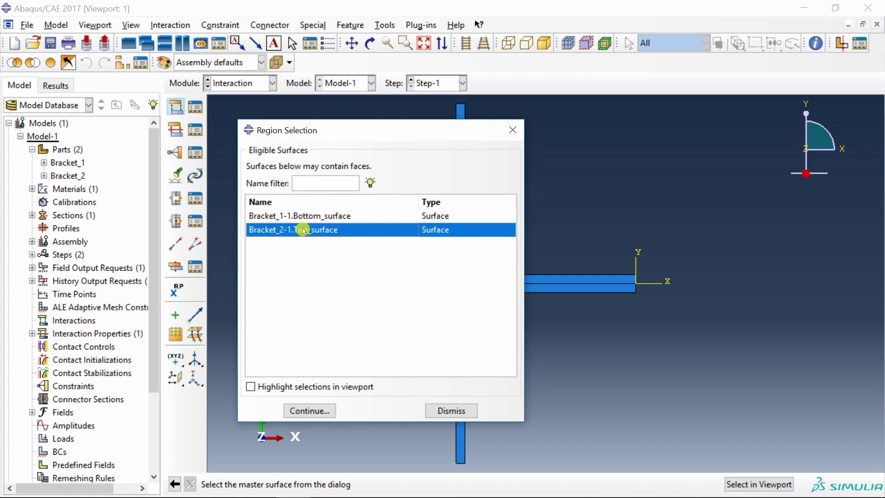
left_click(308, 410)
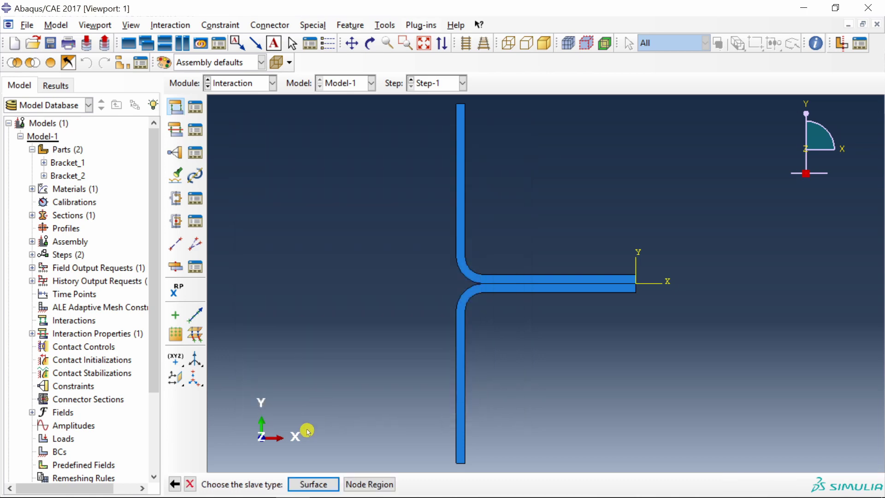
left_click(312, 484)
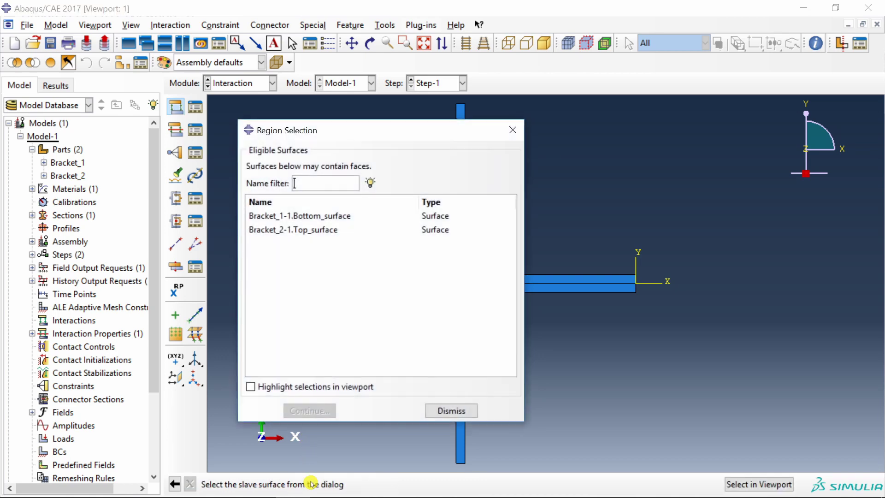
left_click(315, 216)
left_click(323, 409)
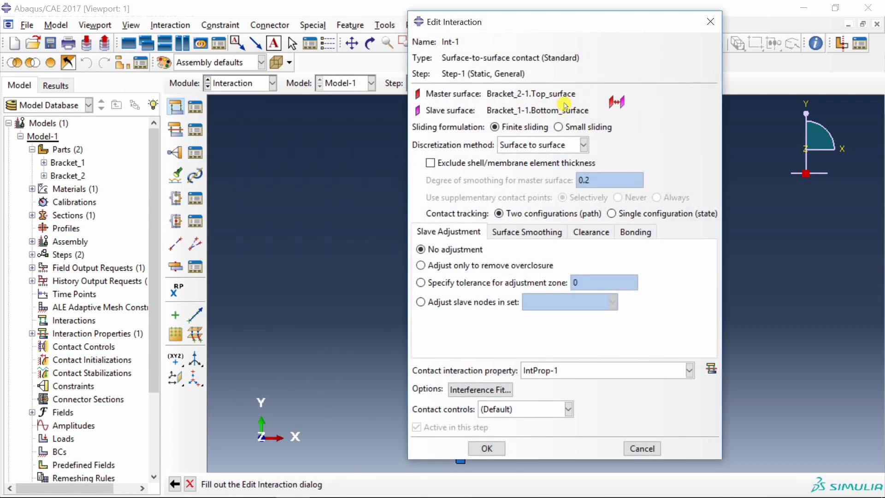
Step: Use small sliding formulation with contact property IntProp-1 and save the interaction as Int-1
left_click(620, 106)
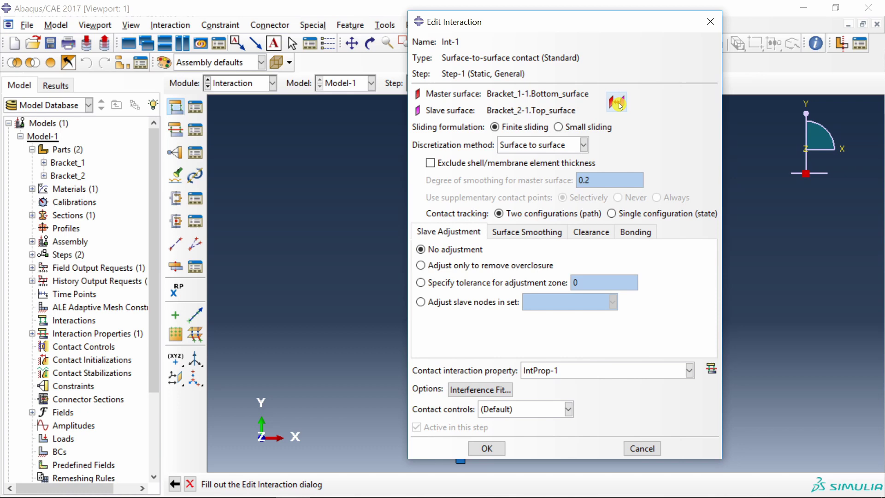
left_click(620, 105)
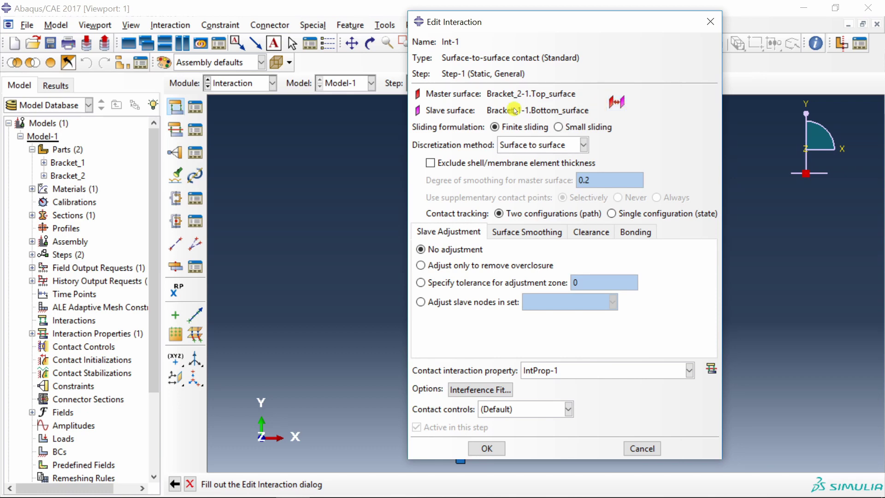
left_click(558, 128)
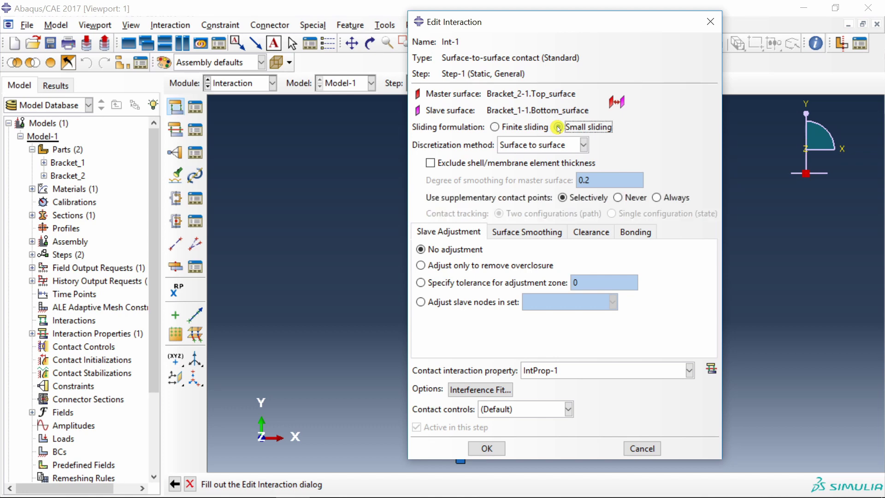
left_click(540, 143)
left_click(541, 148)
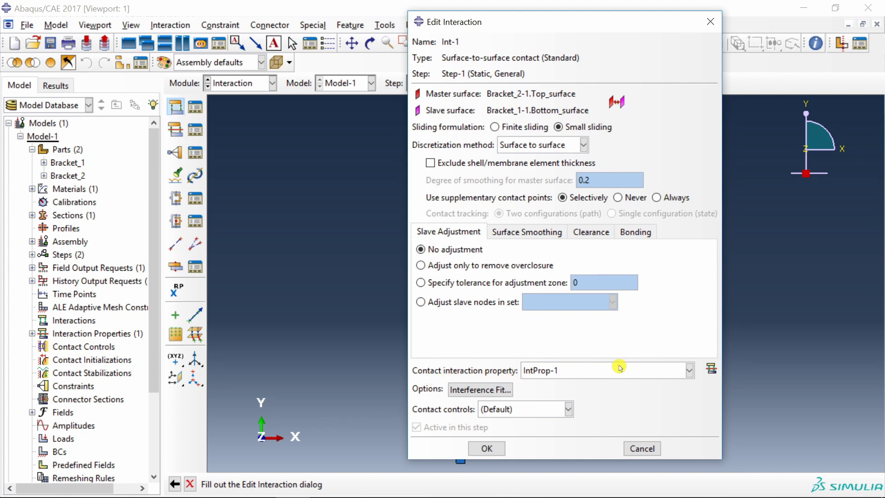
left_click(530, 374)
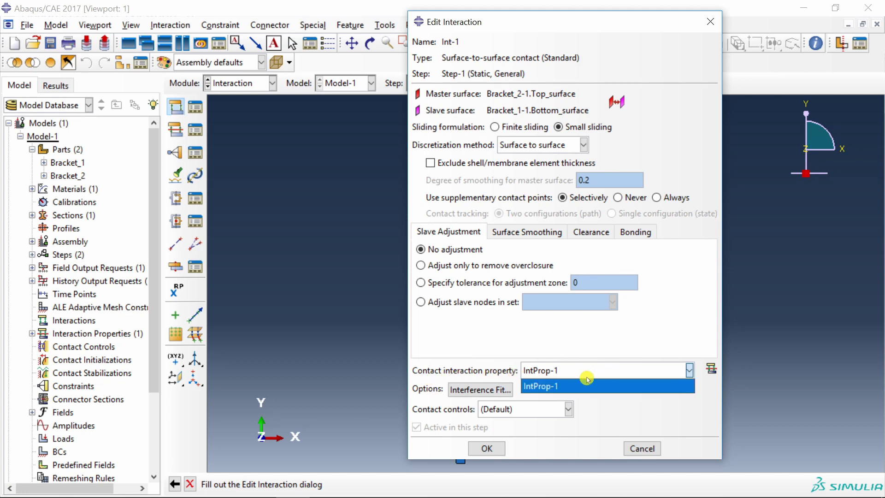
left_click(529, 386)
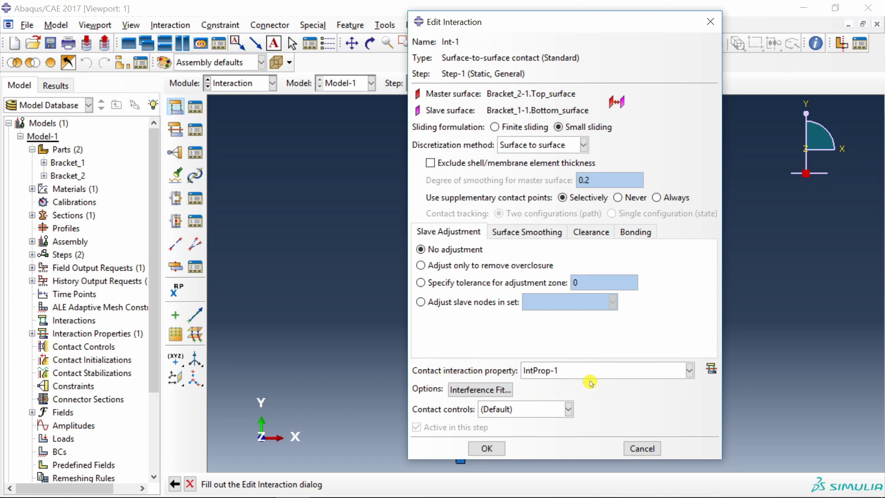
left_click(487, 447)
left_click(249, 86)
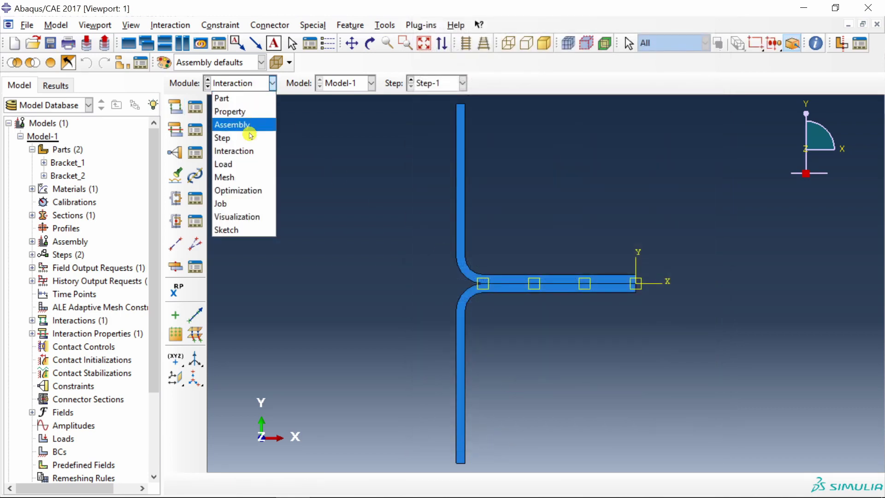
Step: In the Load module, pin the bracket's bottom edge with a PINNED boundary condition BC-1
left_click(245, 165)
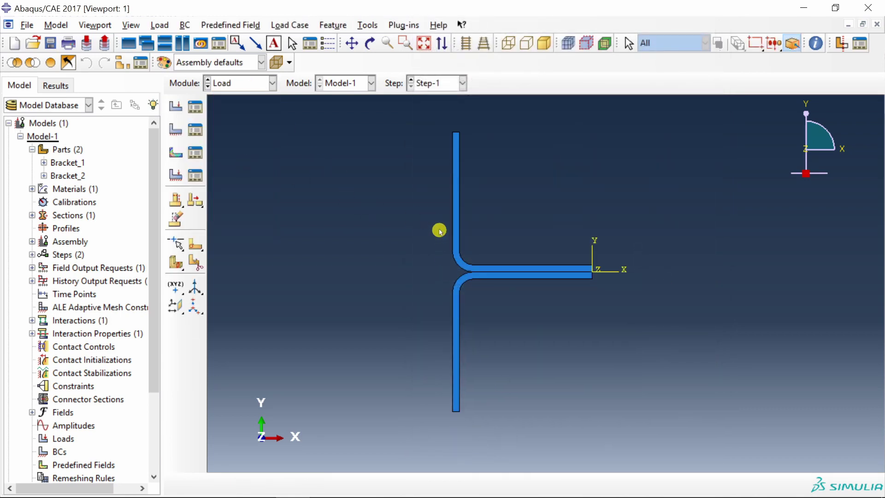
scroll(451, 400, "up", 5)
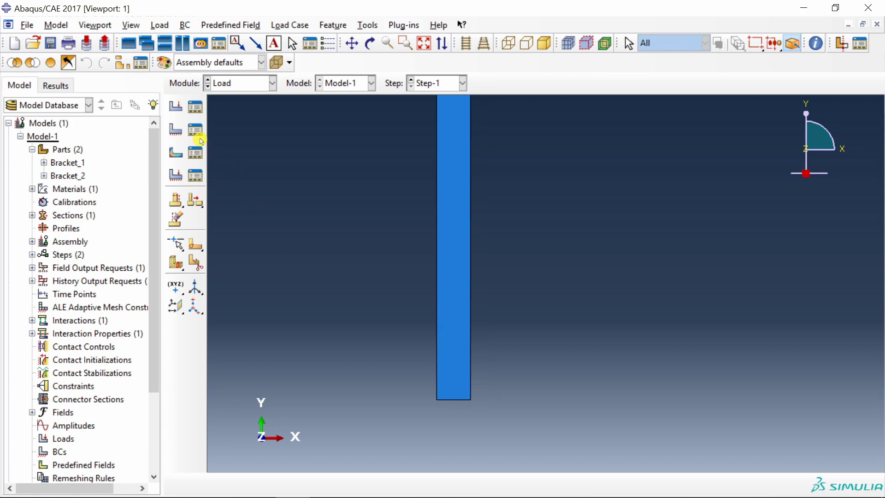
left_click(175, 129)
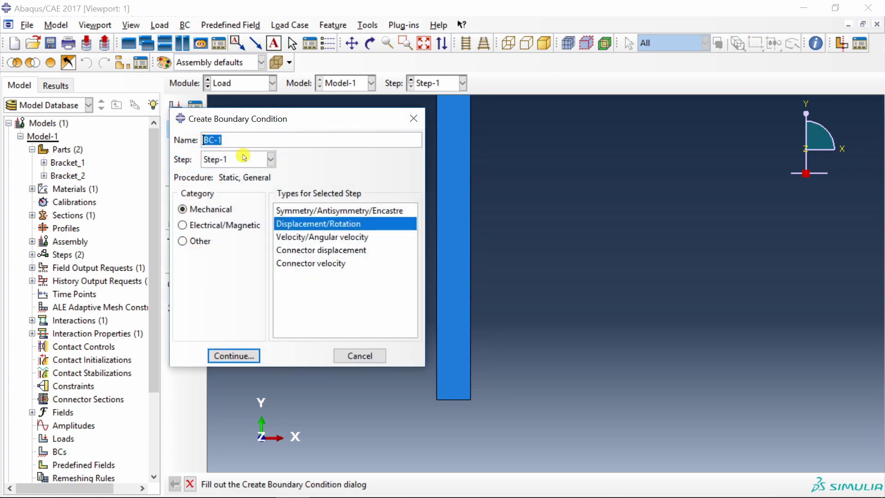
left_click(305, 211)
left_click(234, 355)
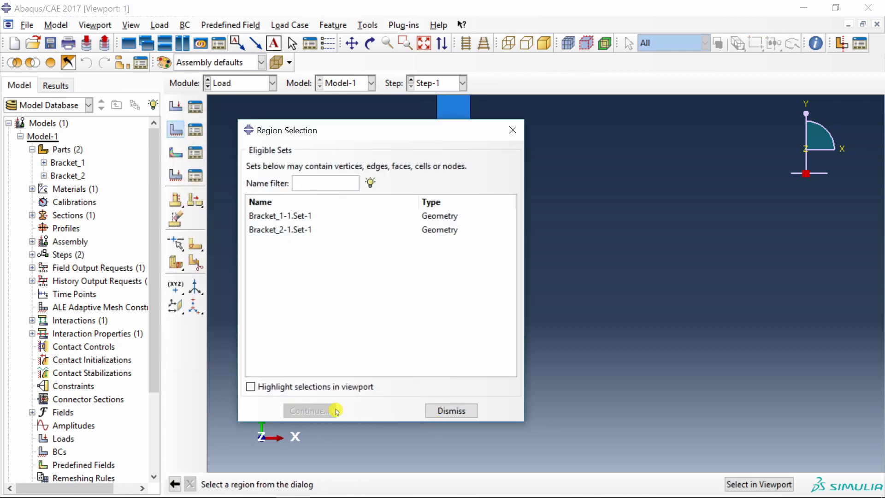
left_click(754, 487)
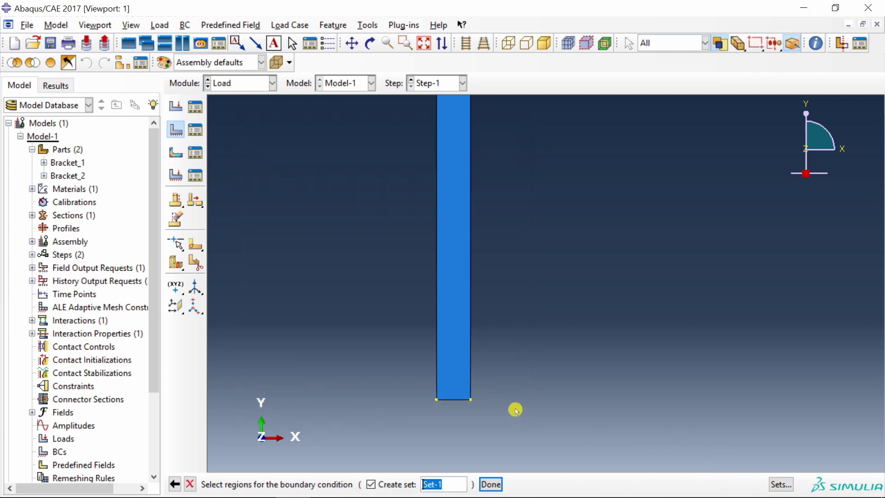
middle_click(312, 278)
left_click(57, 276)
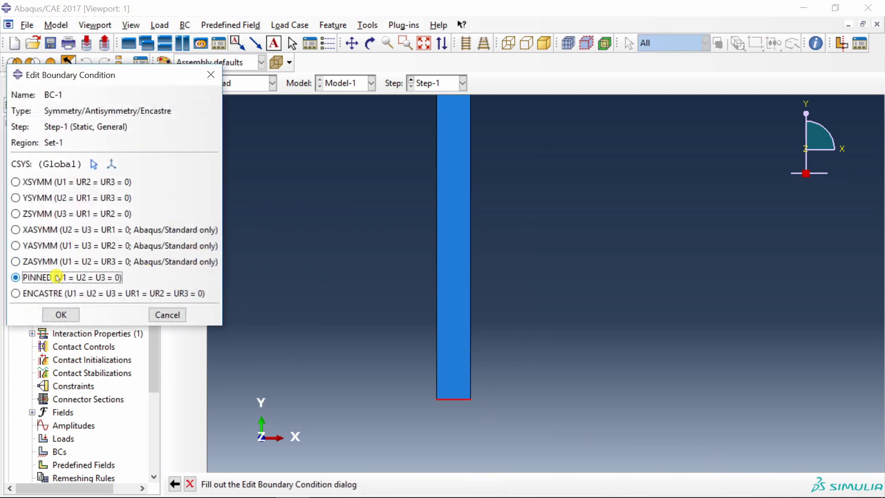
left_click(60, 314)
scroll(438, 393, "down", 5)
scroll(438, 392, "down", 3)
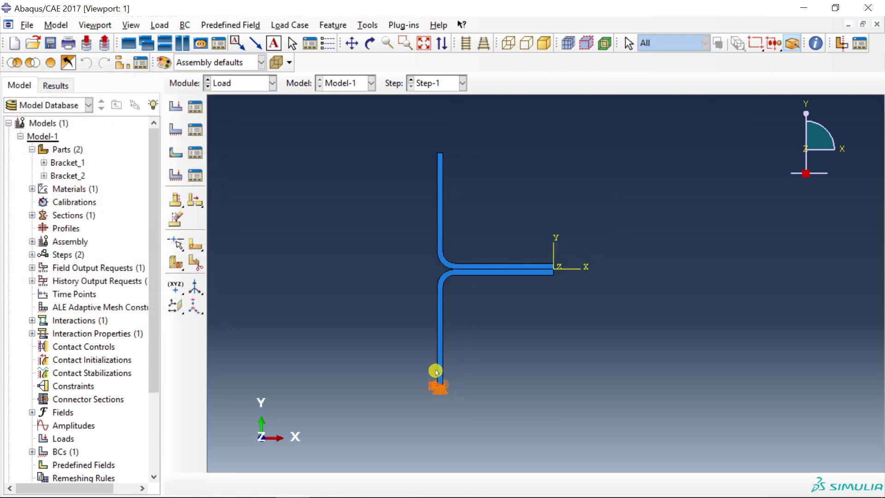
scroll(440, 136, "up", 10)
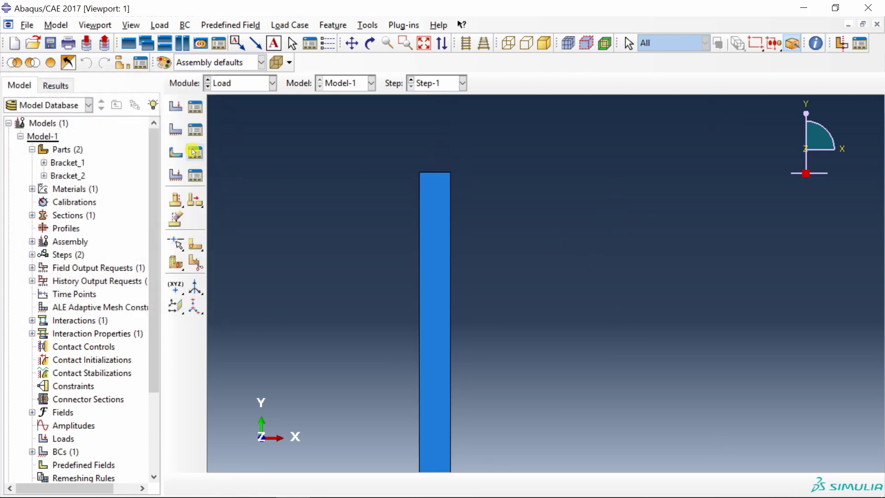
Step: Apply BC-2, a displacement of U2 = 2, to the top edge of the upper leg
left_click(175, 130)
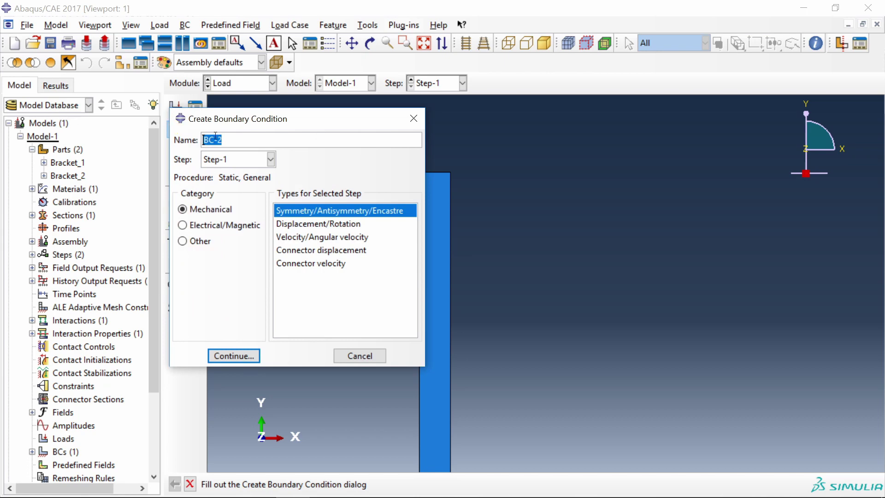
left_click(323, 224)
left_click(234, 355)
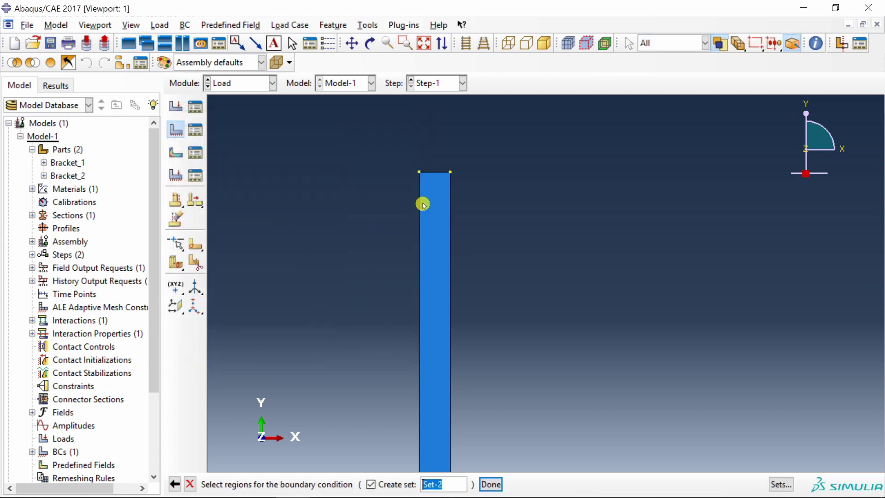
left_click(433, 173)
middle_click(369, 216)
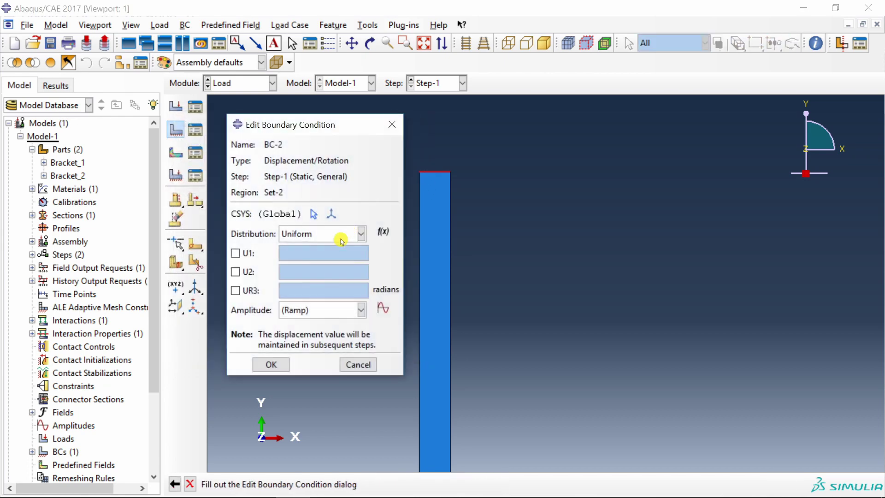
left_click(245, 273)
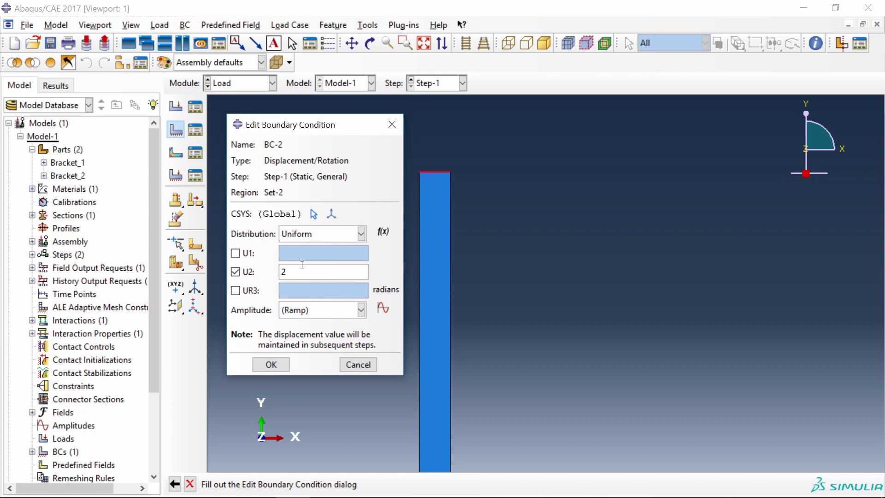
type("2")
left_click(272, 358)
scroll(419, 158, "down", 5)
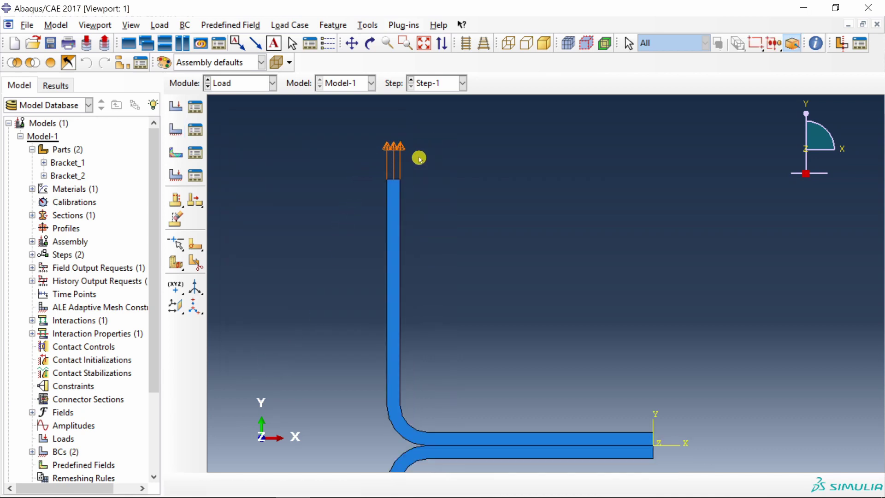
scroll(382, 296, "down", 1)
left_click(243, 85)
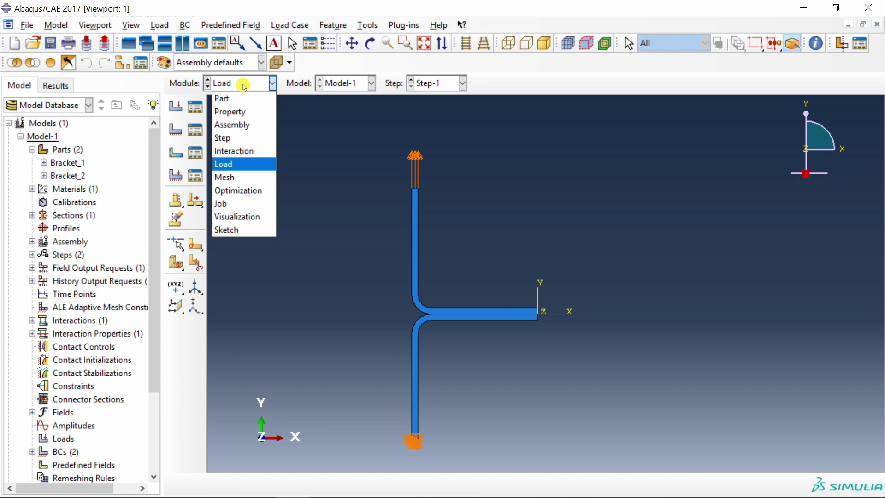
Step: Show the Bracket_2 part on its own in the Mesh module
left_click(247, 178)
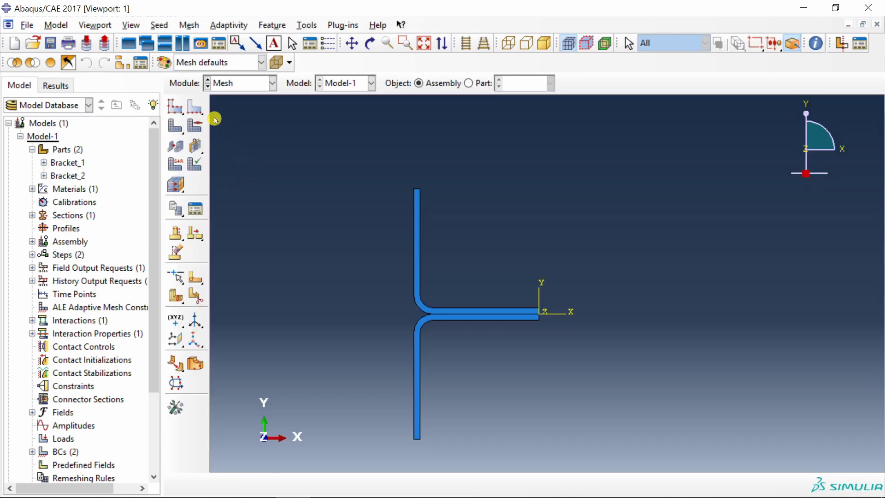
left_click(468, 83)
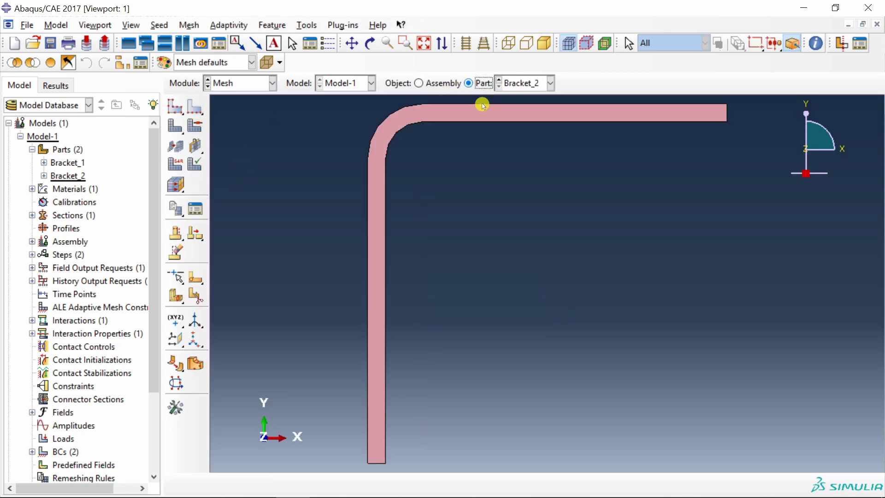
scroll(530, 194, "down", 2)
scroll(429, 212, "up", 1)
scroll(455, 265, "down", 1)
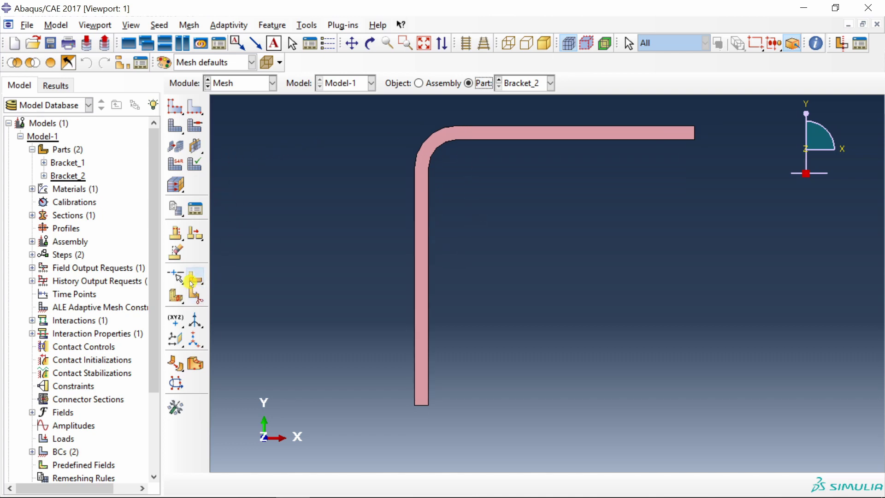
Step: Sketch two partition lines across the lower and upper ends of Bracket_2's bend
left_click(196, 296)
left_click(197, 89)
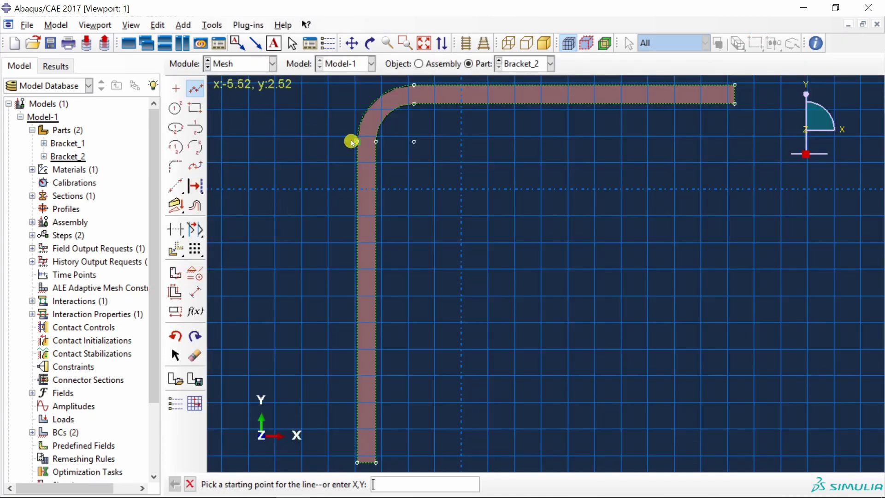
left_click(356, 142)
left_click(377, 142)
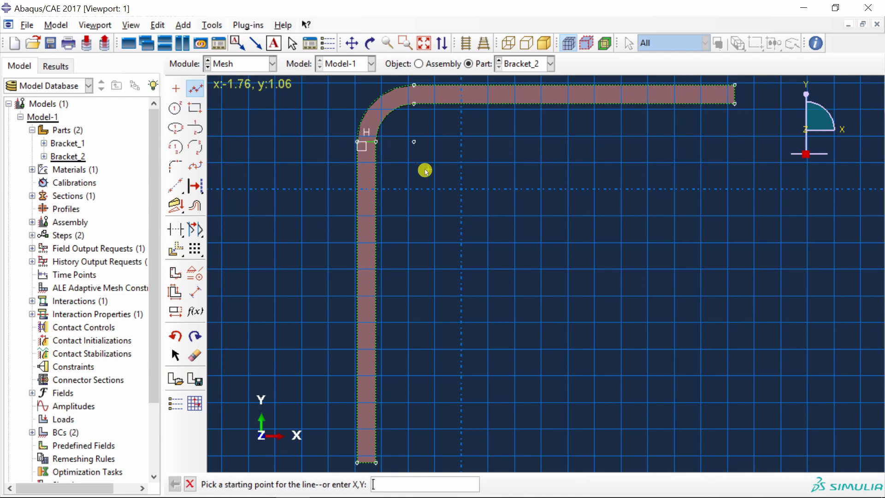
left_click(414, 85)
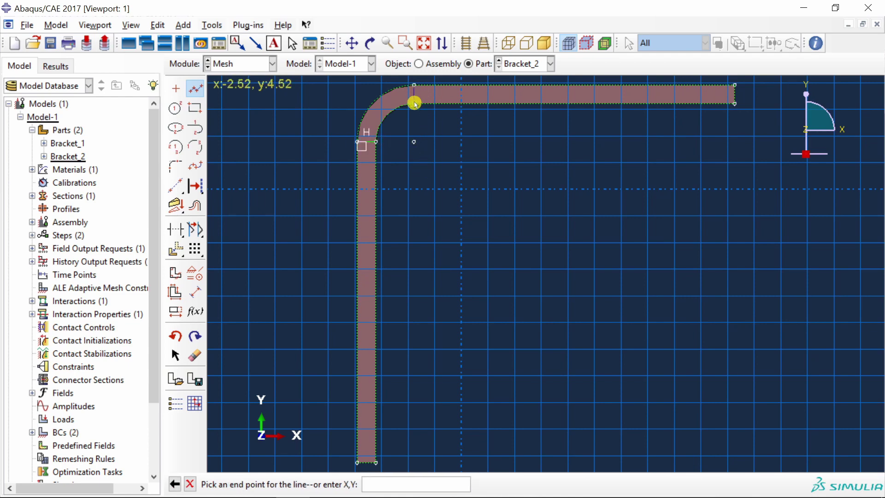
left_click(414, 103)
middle_click(486, 272)
middle_click(512, 273)
middle_click(530, 280)
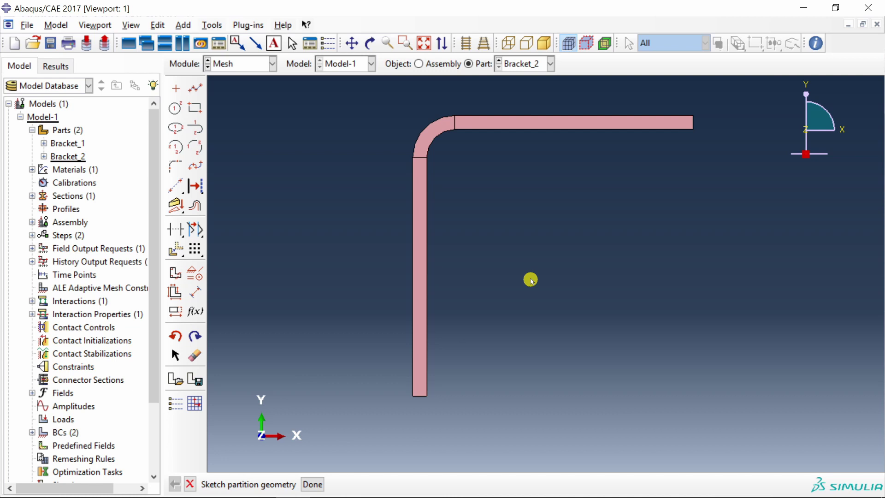
Step: Assign structured, quad-only mesh controls to the whole Bracket_2 face
left_click(189, 25)
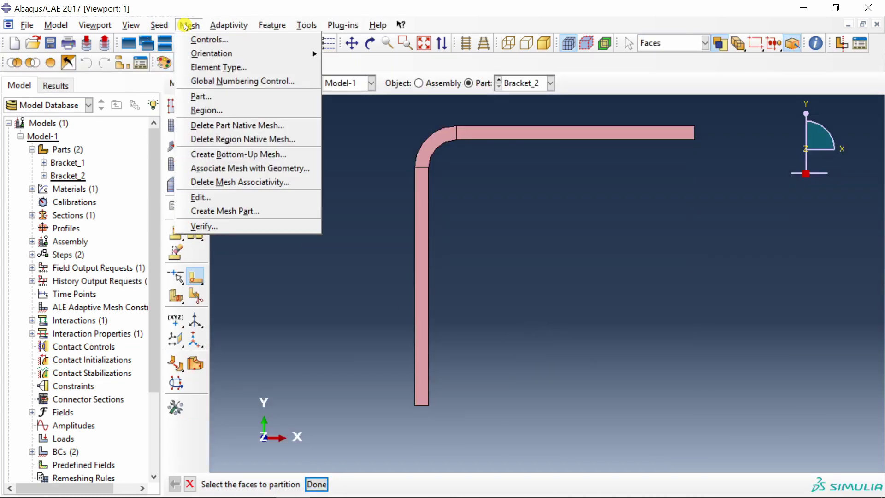
left_click(208, 40)
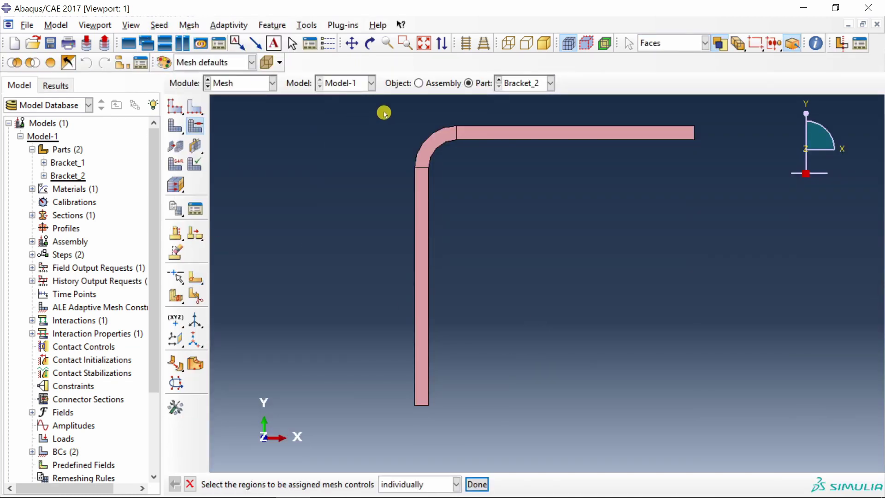
left_click_drag(384, 112, 757, 420)
middle_click(585, 286)
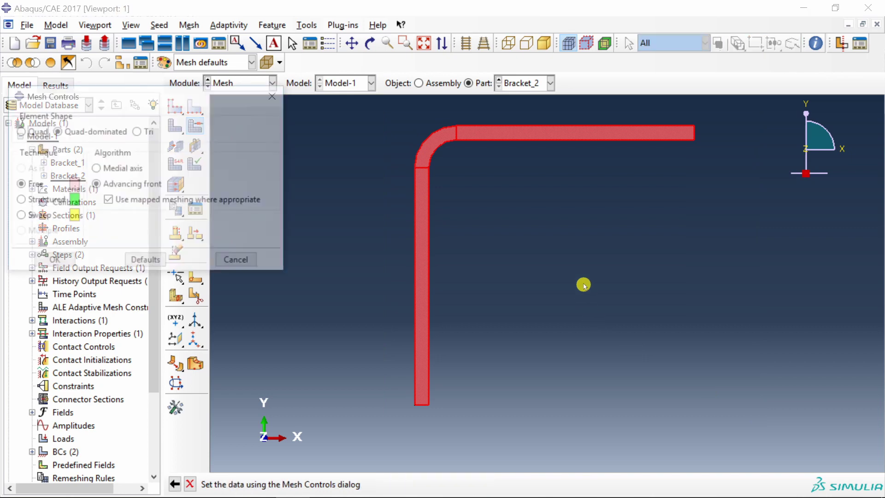
left_click(39, 203)
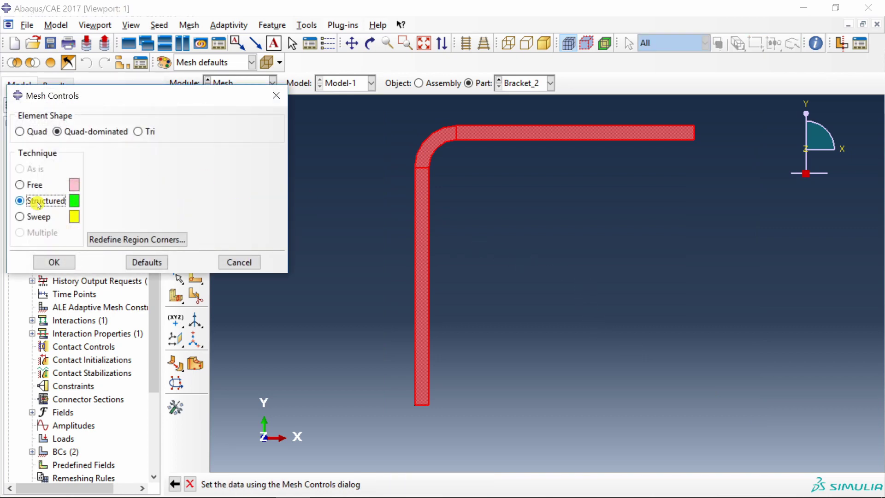
left_click(20, 131)
left_click(59, 261)
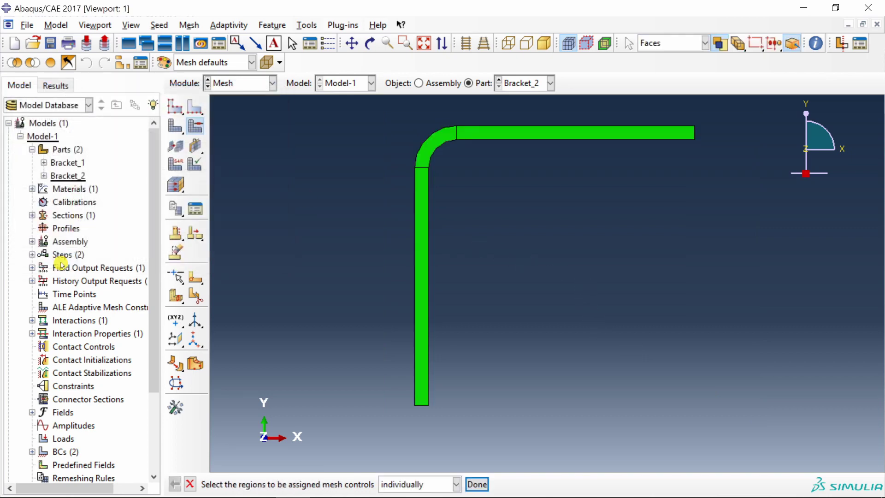
Step: Seed Bracket_2 with a 0.5 global size and generate its mesh
left_click(176, 108)
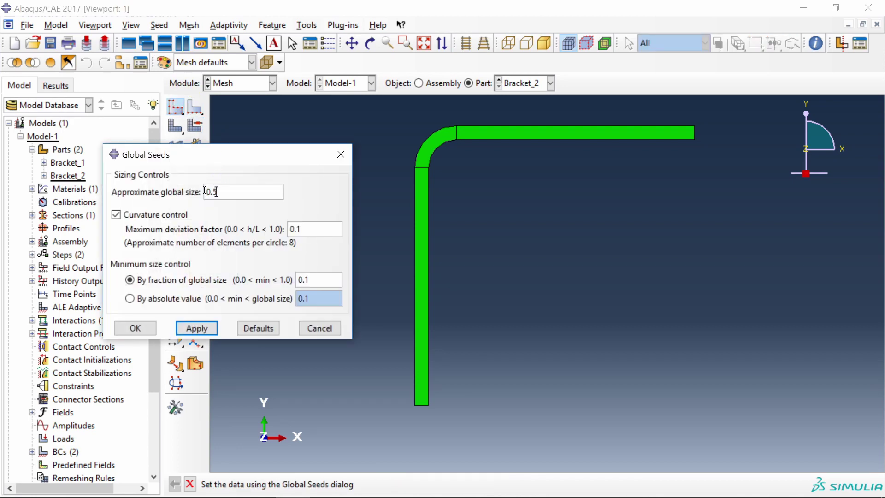
left_click(197, 328)
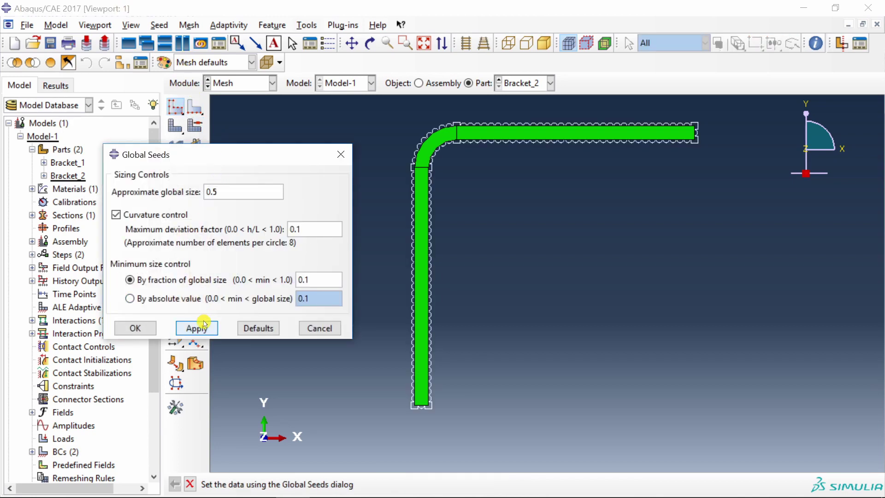
left_click(135, 328)
left_click(176, 126)
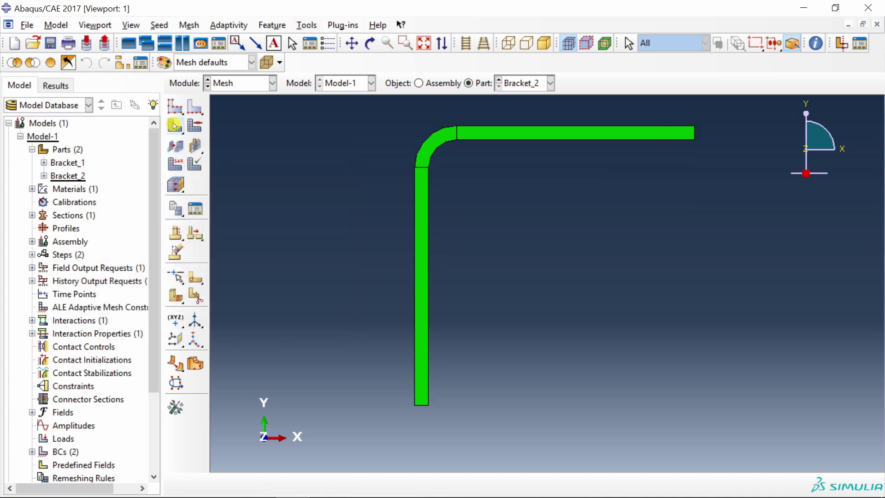
middle_click(298, 223)
left_click(526, 83)
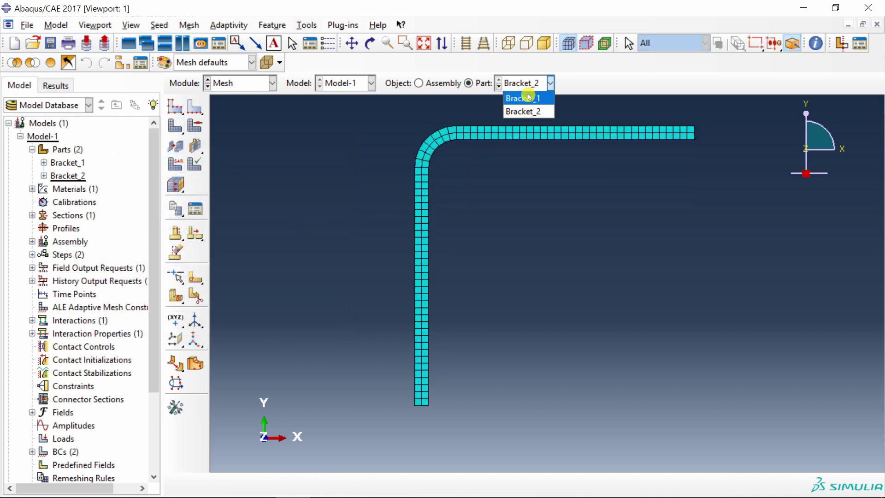
Step: Select Bracket_1 and sketch short lines across both ends of its bend to partition the face
left_click(528, 97)
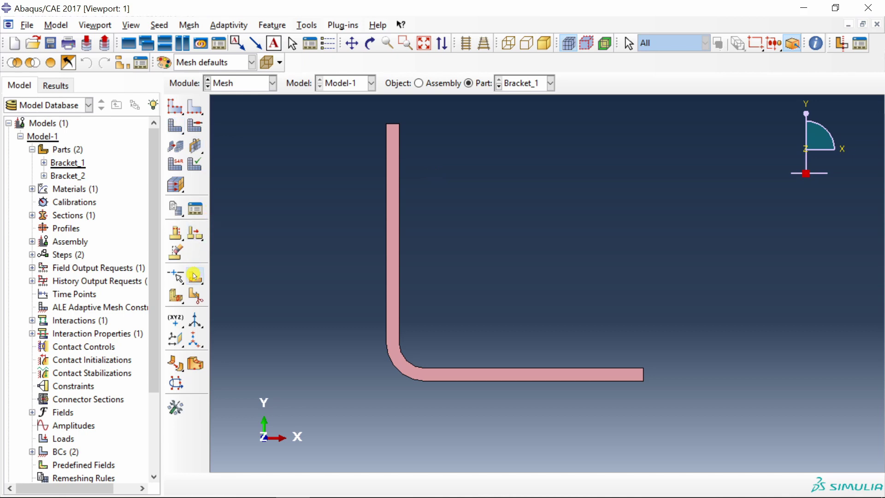
left_click(193, 277)
left_click(195, 88)
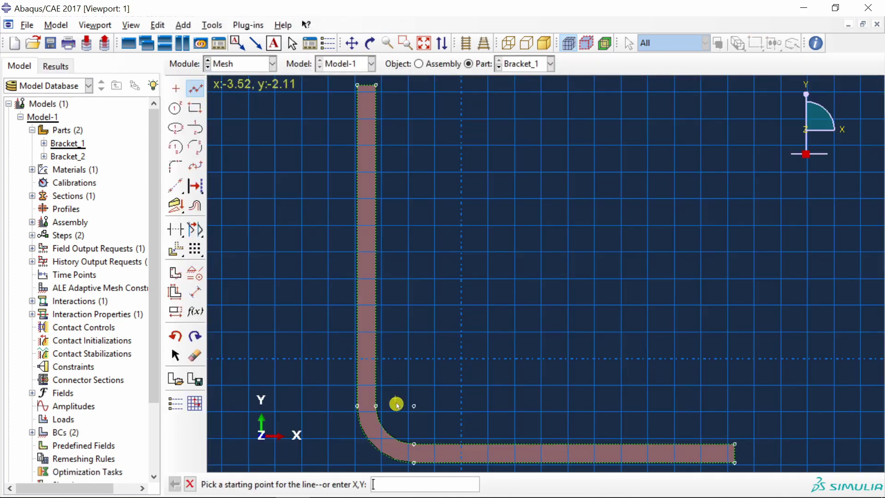
left_click(359, 406)
left_click(375, 406)
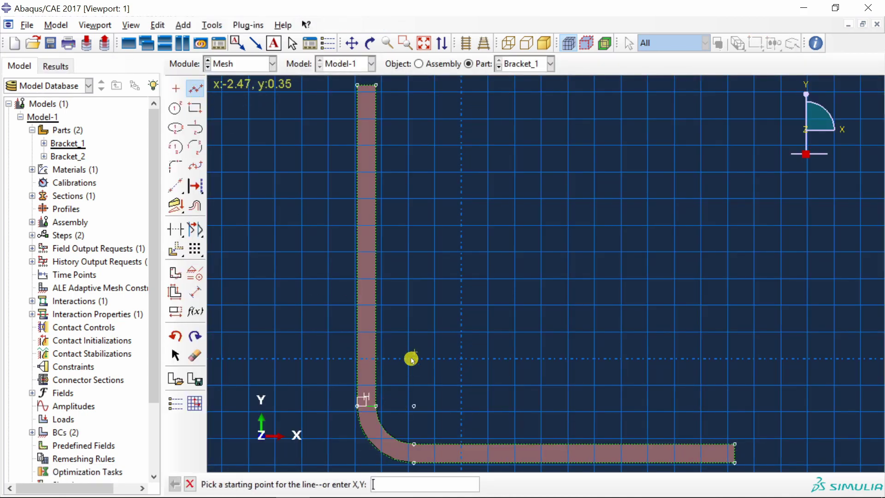
left_click(412, 443)
left_click(411, 463)
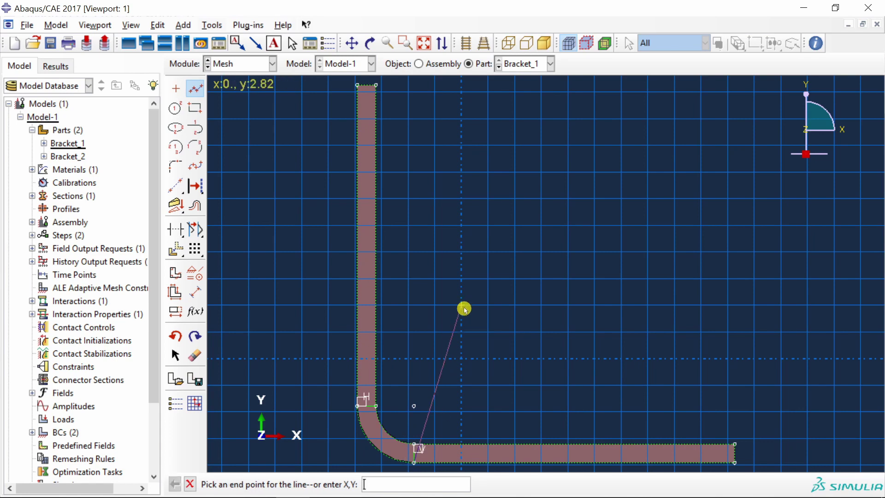
key("Escape")
key("Escape")
scroll(475, 228, "down", 2)
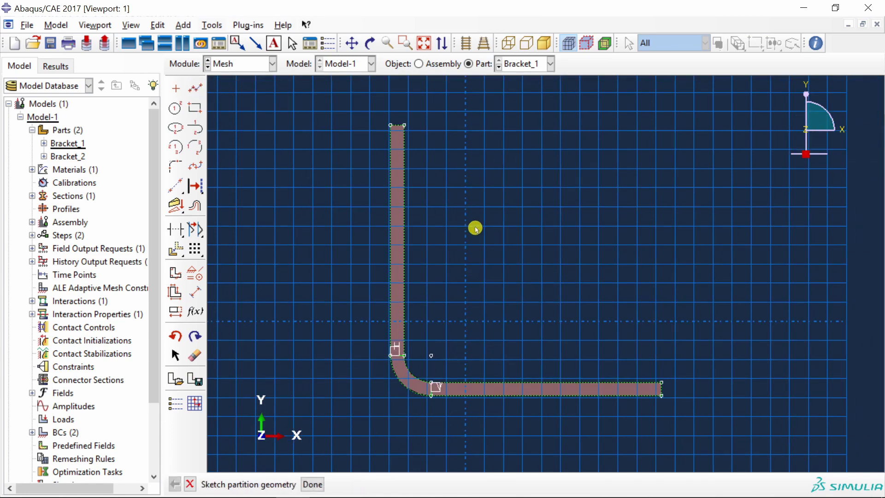
middle_click(475, 228)
Step: Give all of Bracket_1's faces structured, quad-only mesh controls
left_click(186, 27)
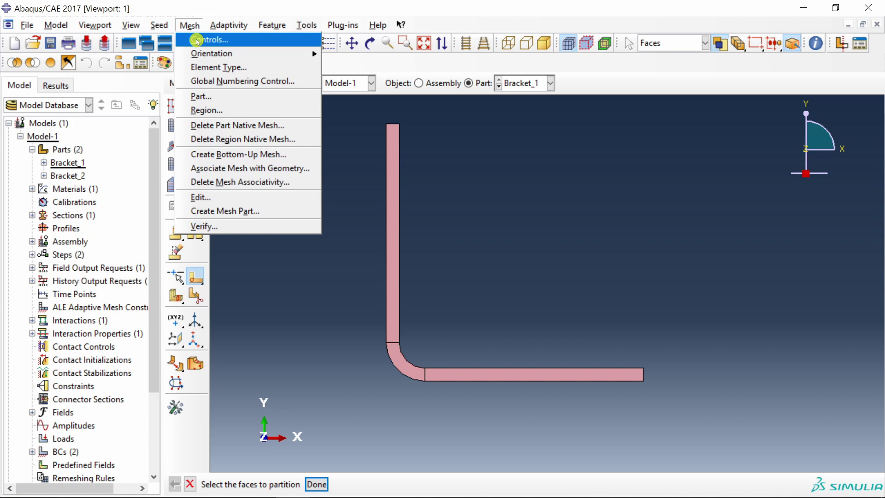
left_click(193, 37)
left_click_drag(341, 114, 645, 407)
middle_click(476, 211)
left_click(44, 202)
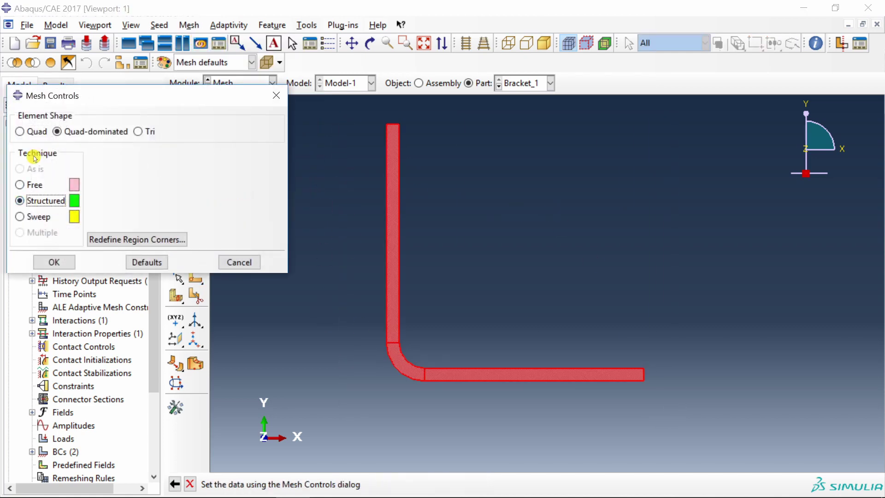
left_click(36, 132)
left_click(60, 262)
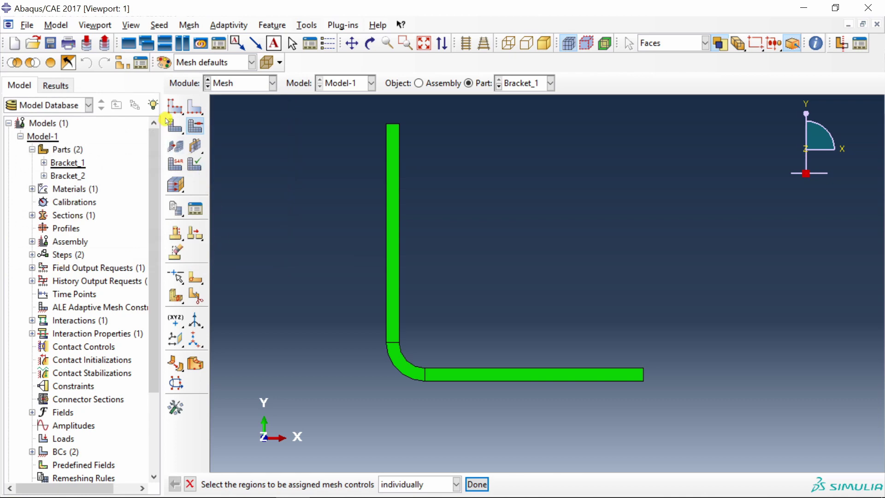
Step: Seed Bracket_1 at 0.5 global size and generate its mesh
left_click(175, 107)
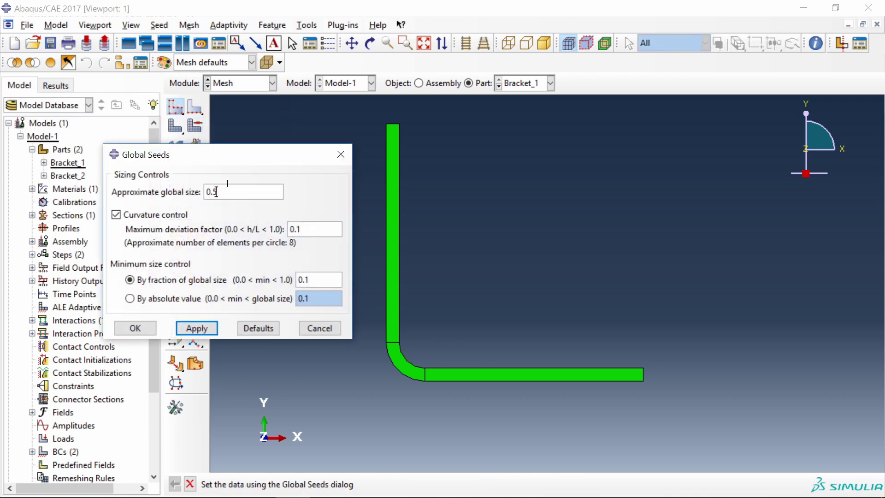
left_click(203, 328)
left_click(146, 327)
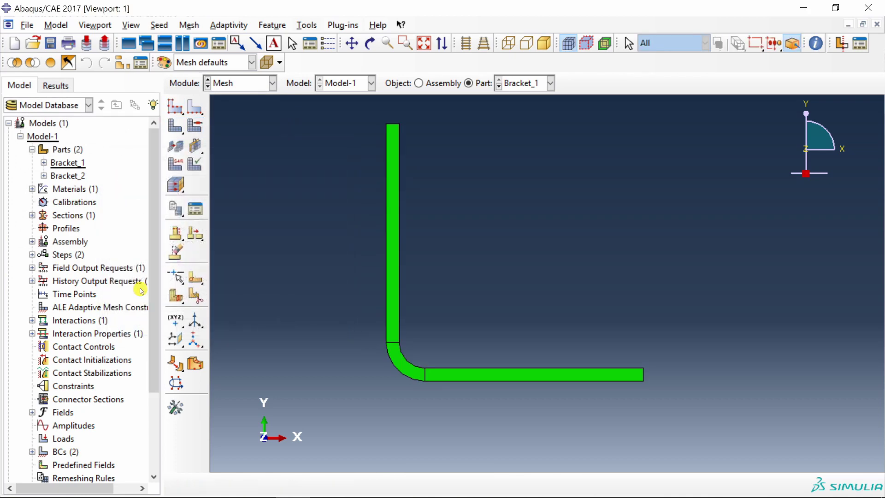
left_click(174, 125)
middle_click(330, 208)
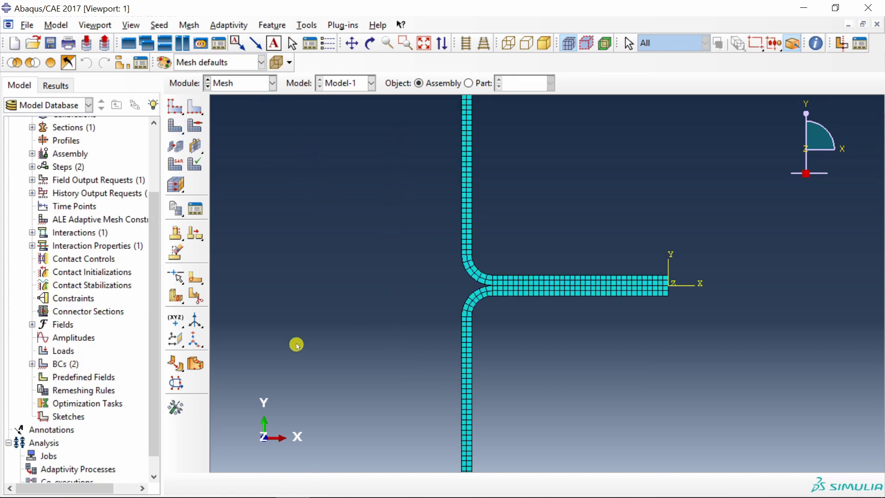
scroll(107, 368, "up", 3)
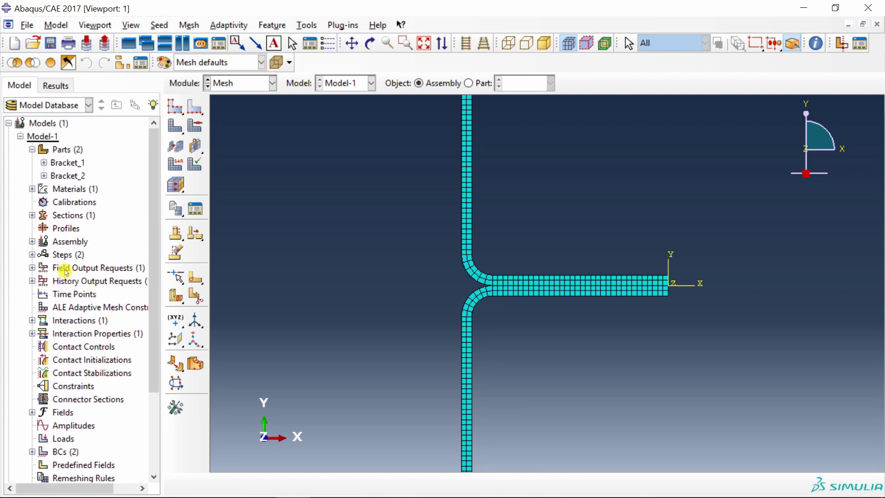
Step: Add field output request F-Output-2 in Step-1 with CSDMG checked under Failure/Fracture
double_click(66, 269)
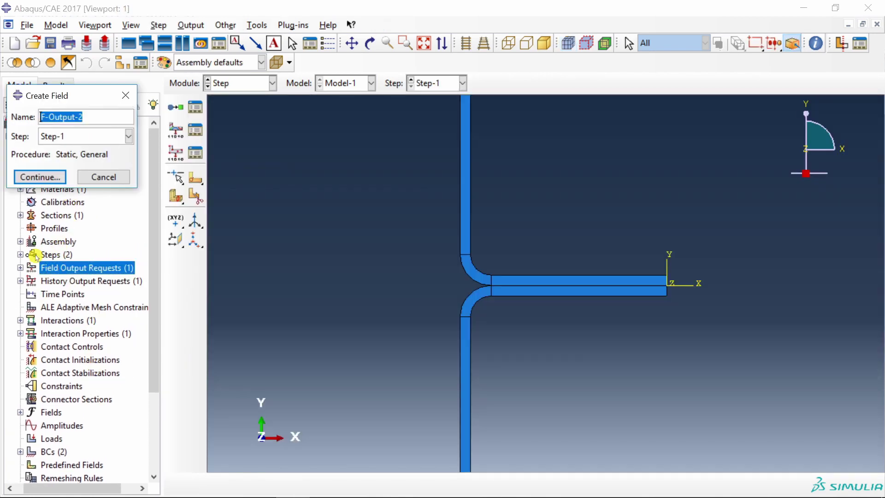
left_click(51, 177)
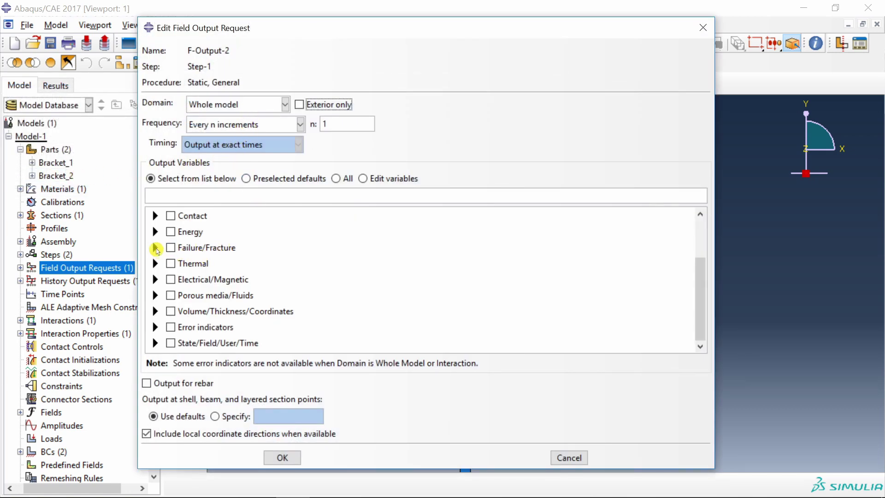
left_click(156, 248)
scroll(247, 289, "down", 8)
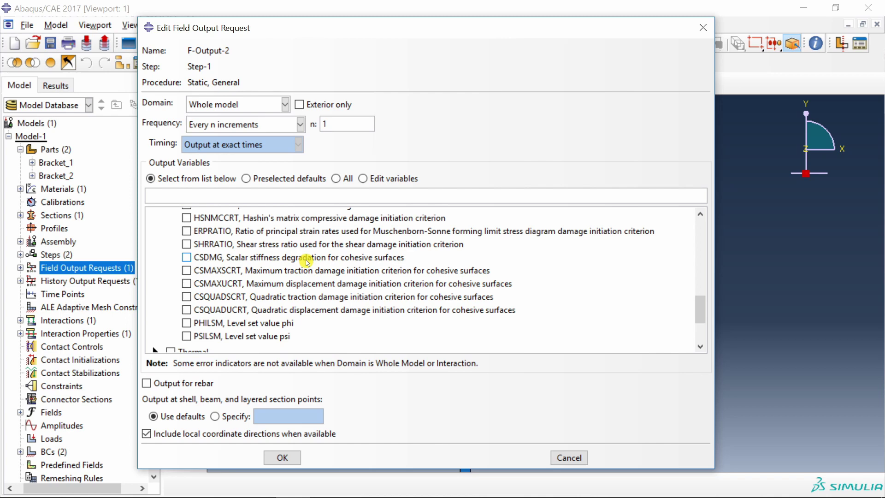
left_click(186, 258)
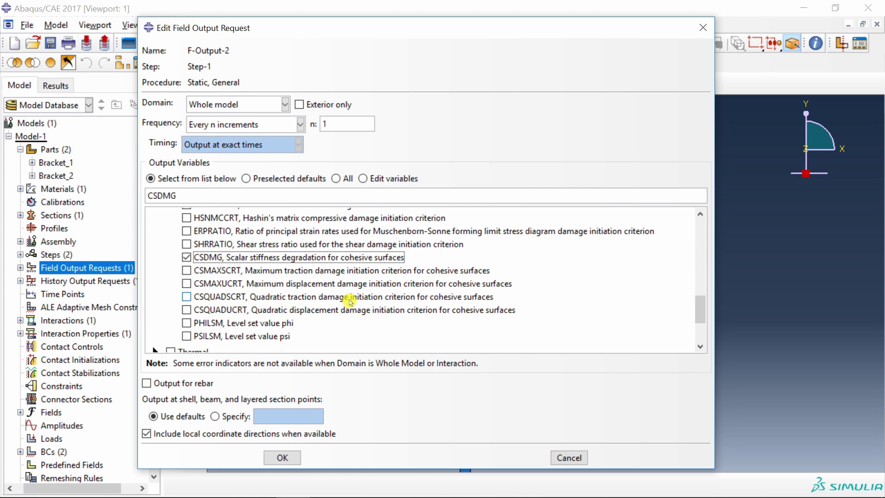
left_click(282, 457)
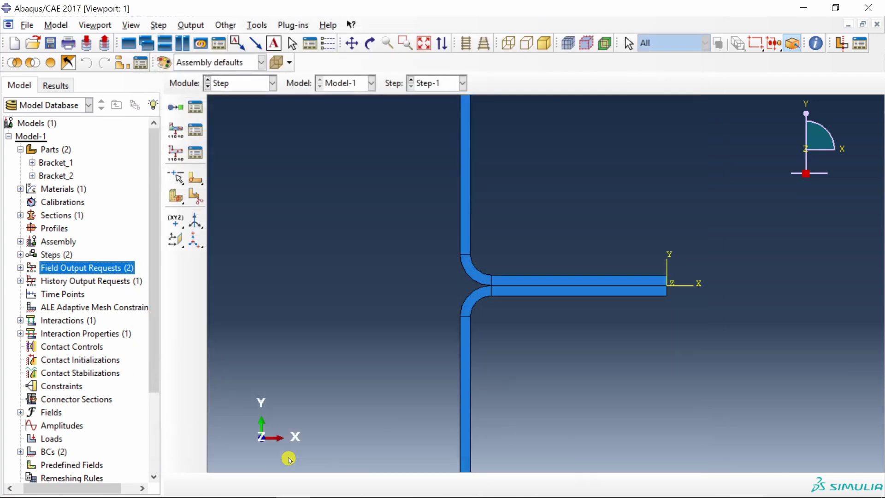
Step: Create an analysis job named Tpeeltest with default settings
scroll(56, 415, "down", 3)
left_click(38, 436)
double_click(38, 436)
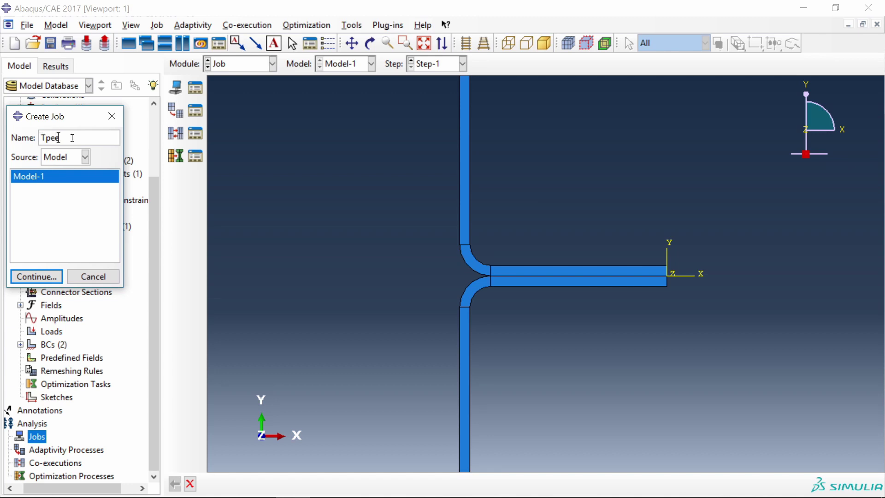
type("Tpeeltest")
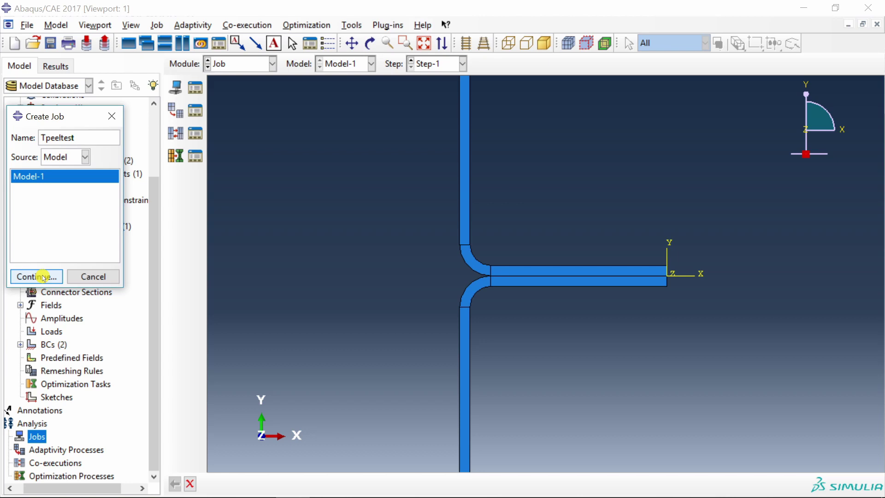
left_click(37, 275)
left_click(152, 355)
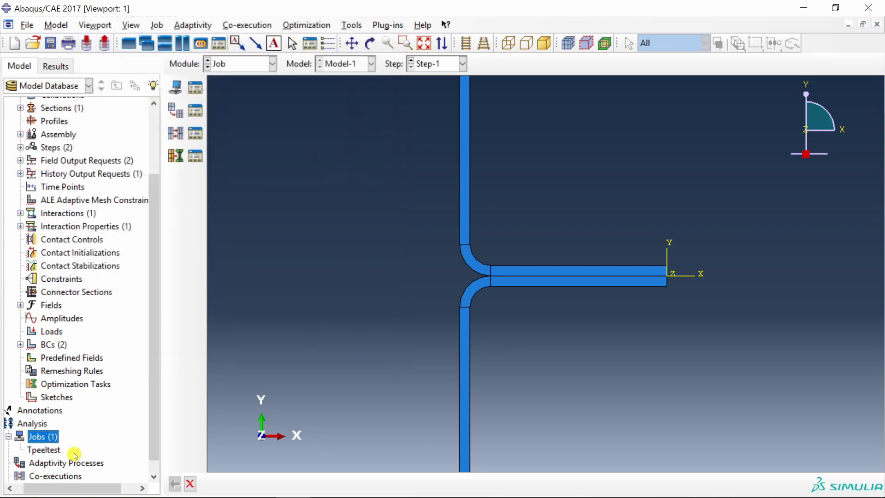
Step: Submit the Tpeeltest job and let it run to completion
left_click(55, 455)
right_click(55, 453)
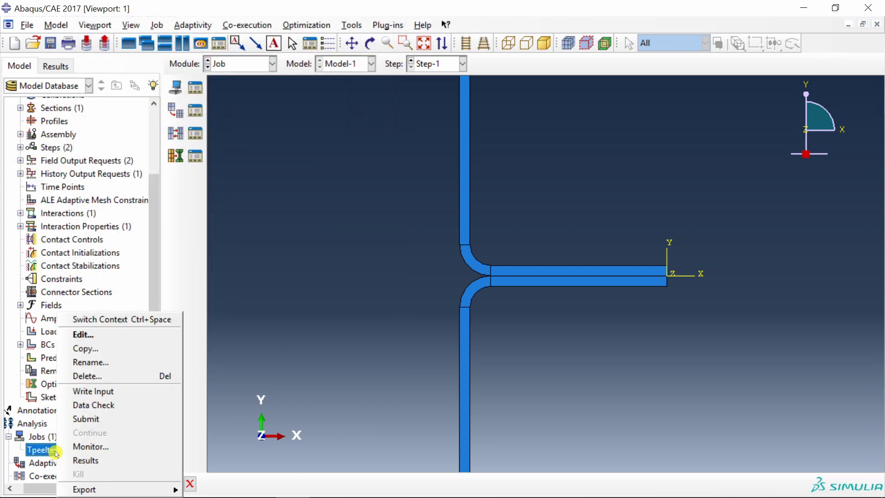
left_click(82, 420)
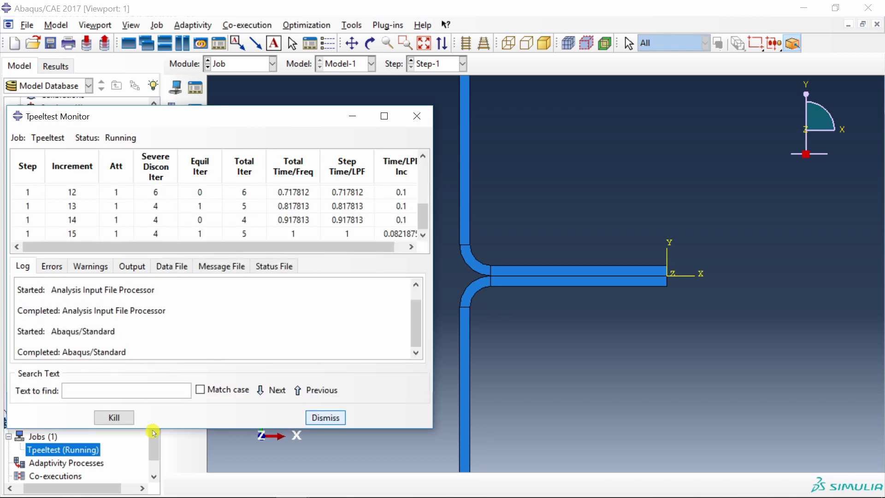
right_click(94, 449)
Step: Open the Tpeeltest results and plot Mises stress contours on the deformed shape
left_click(118, 460)
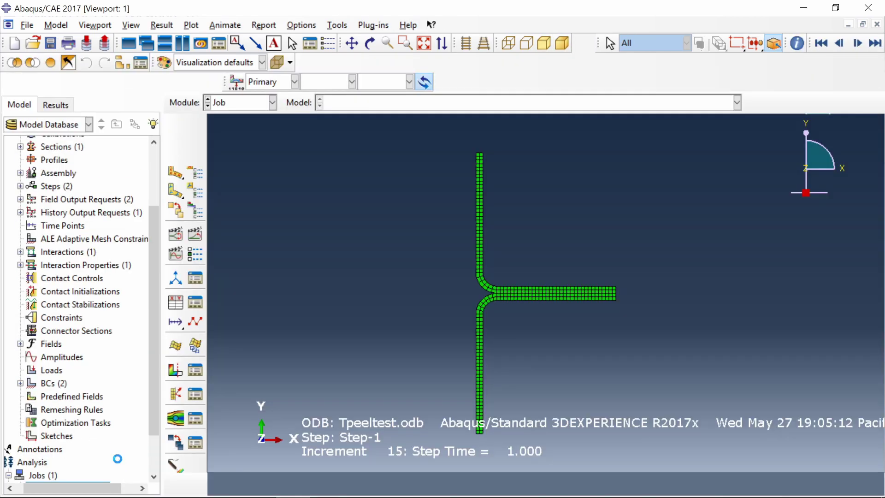
left_click(176, 191)
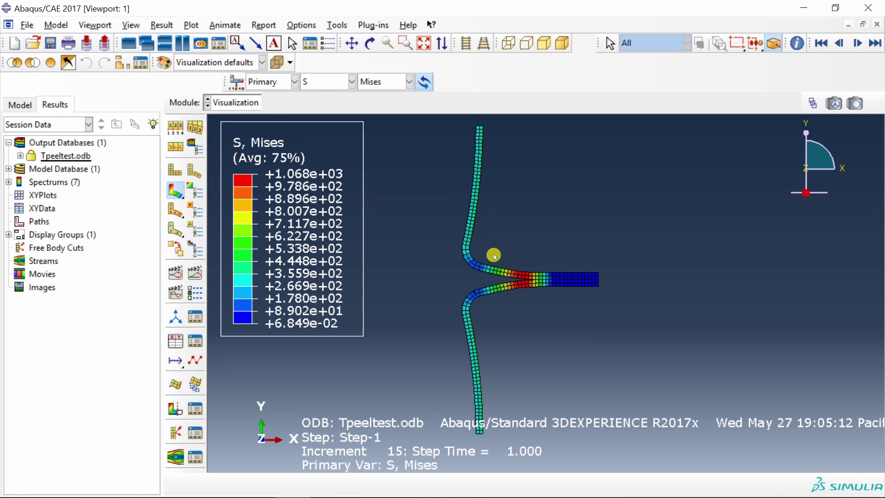
scroll(493, 253, "up", 5)
scroll(527, 328, "down", 4)
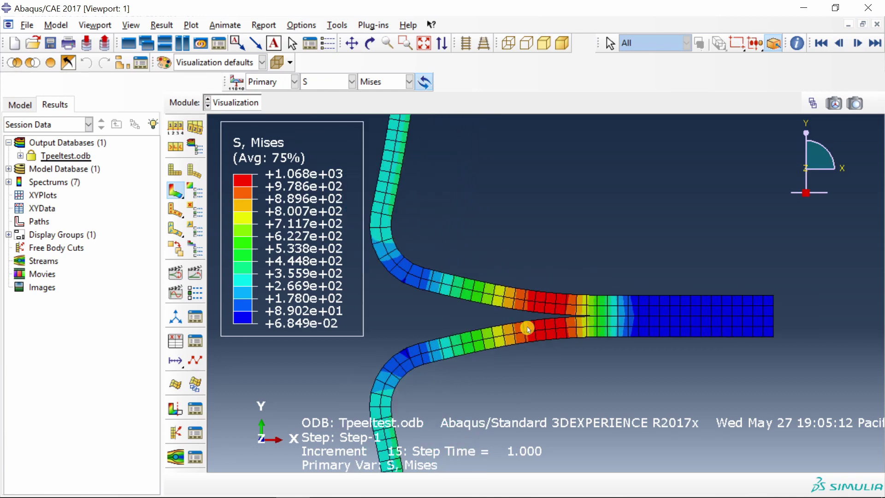
scroll(526, 328, "up", 2)
scroll(526, 330, "down", 4)
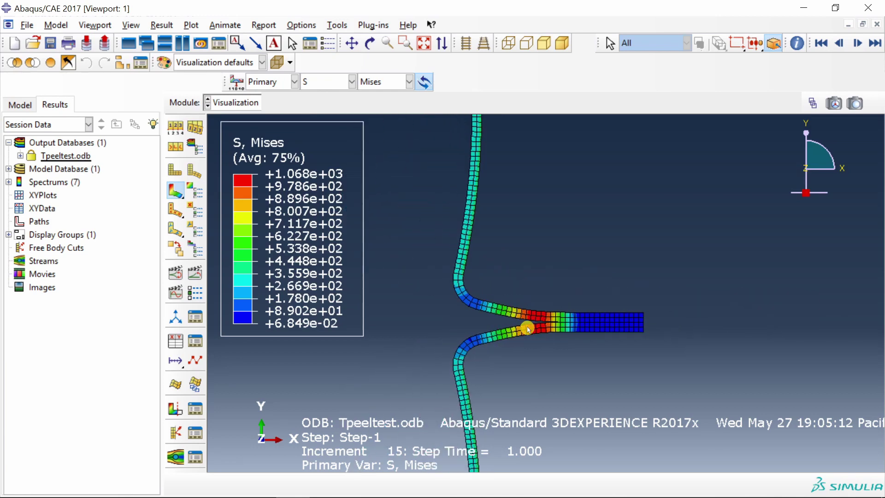
scroll(524, 331, "up", 5)
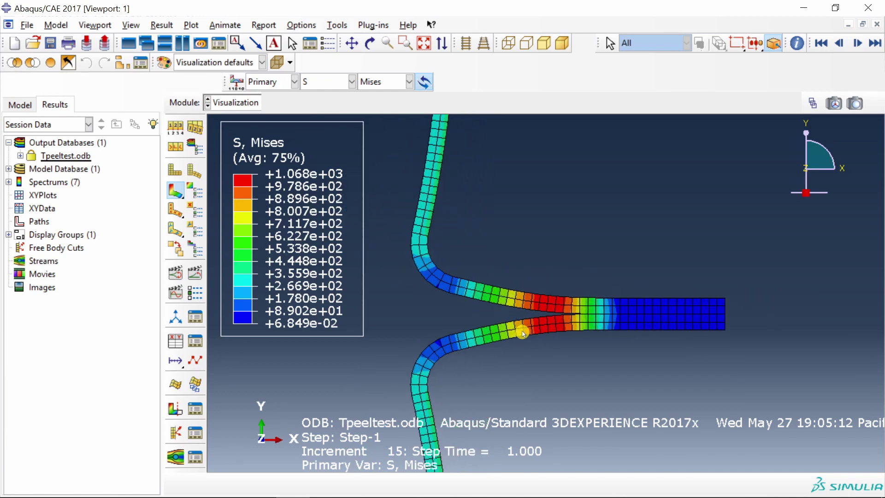
Step: Animate the time history and slow its frame rate to medium
left_click(194, 275)
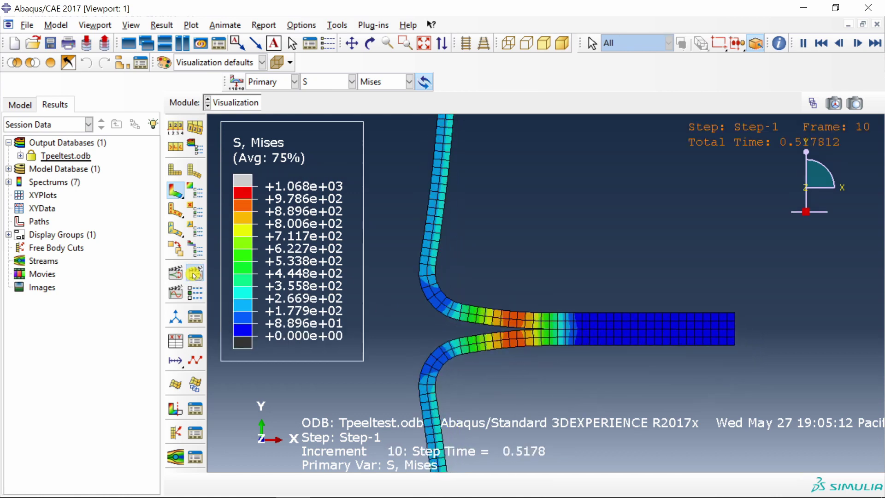
left_click(197, 297)
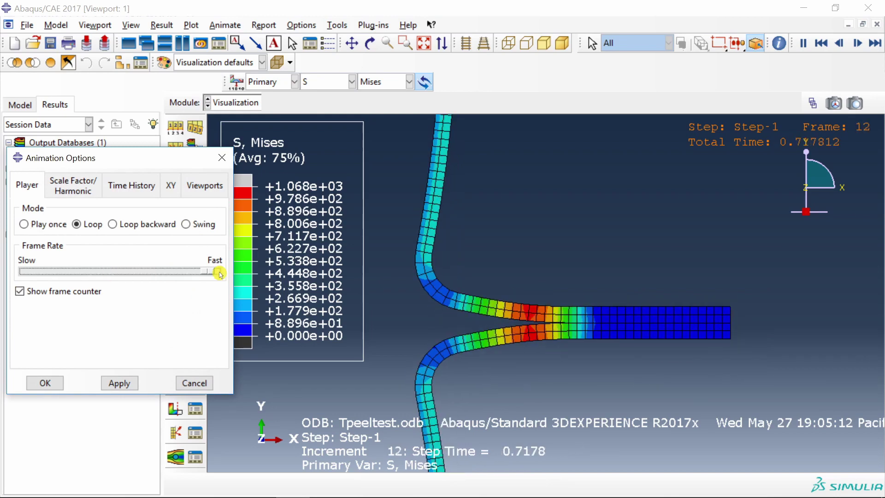
left_click_drag(217, 271, 116, 271)
left_click(115, 382)
left_click(38, 383)
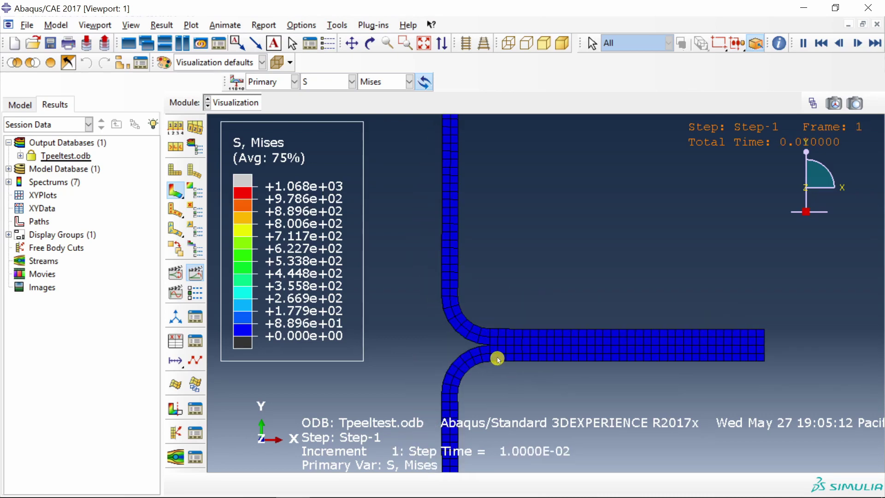
Step: Change the plotted contour variable from Mises stress to cohesive damage CSDMG
left_click(329, 83)
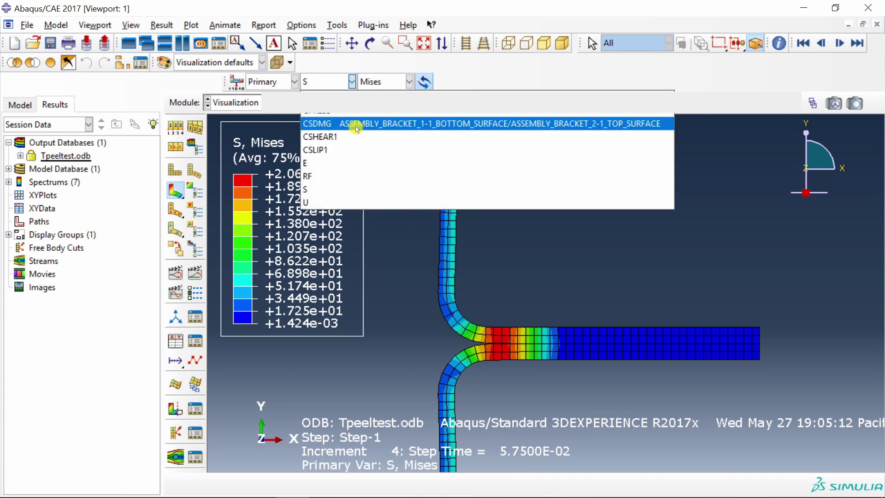
left_click(356, 124)
scroll(533, 361, "up", 4)
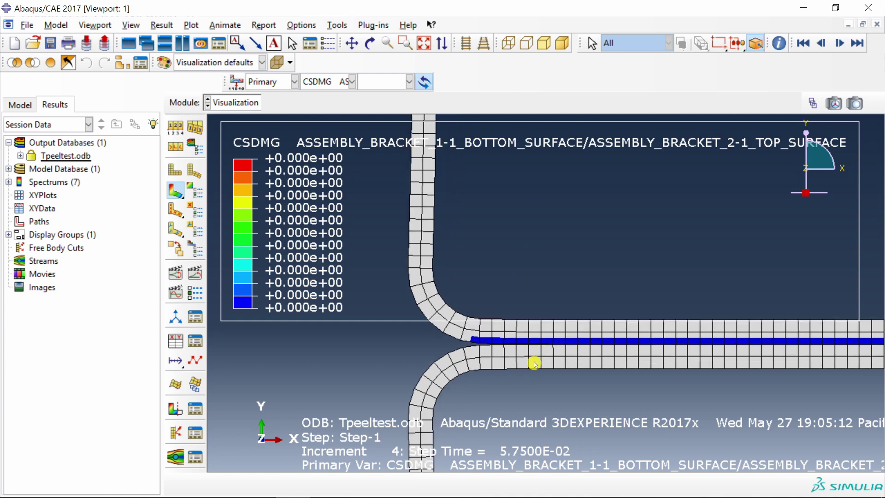
scroll(526, 322, "up", 2)
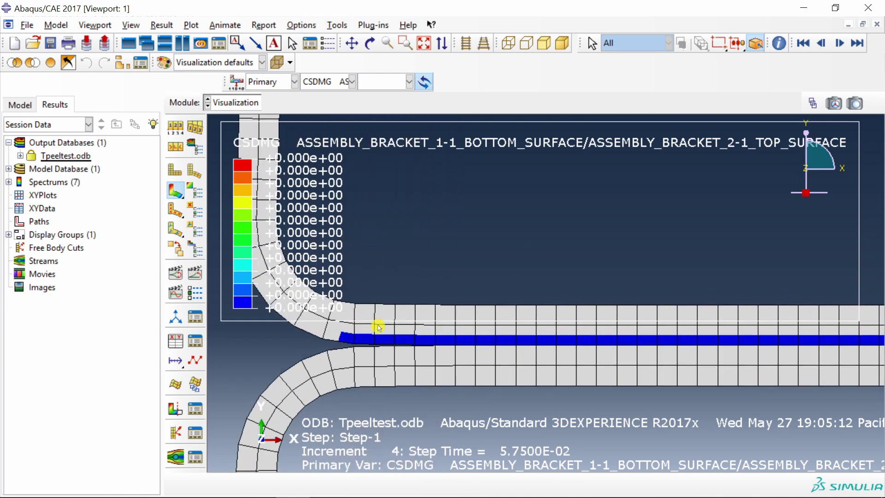
scroll(379, 327, "down", 2)
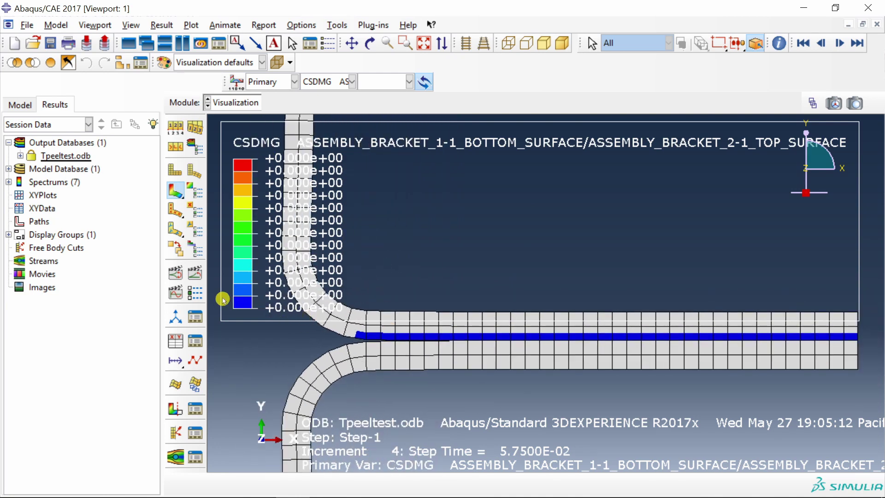
Step: Step the results to frames 7 and 8, then replay the damage time-history animation
left_click(823, 102)
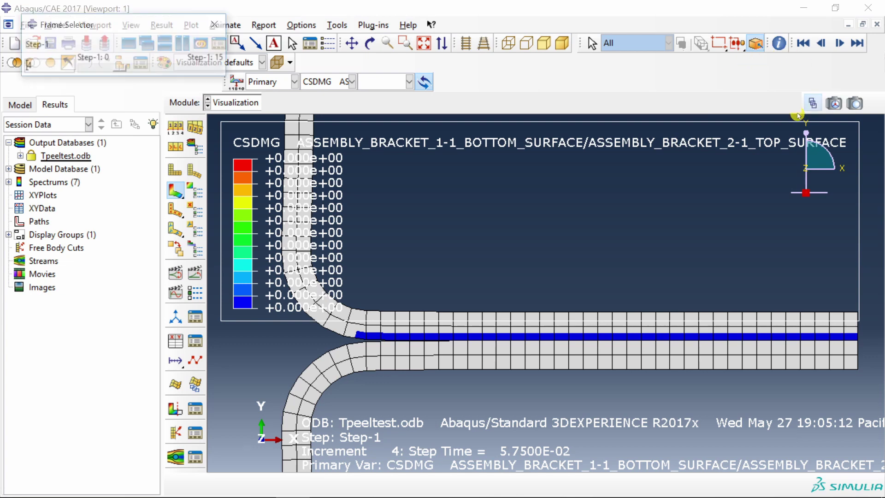
left_click_drag(124, 69, 151, 70)
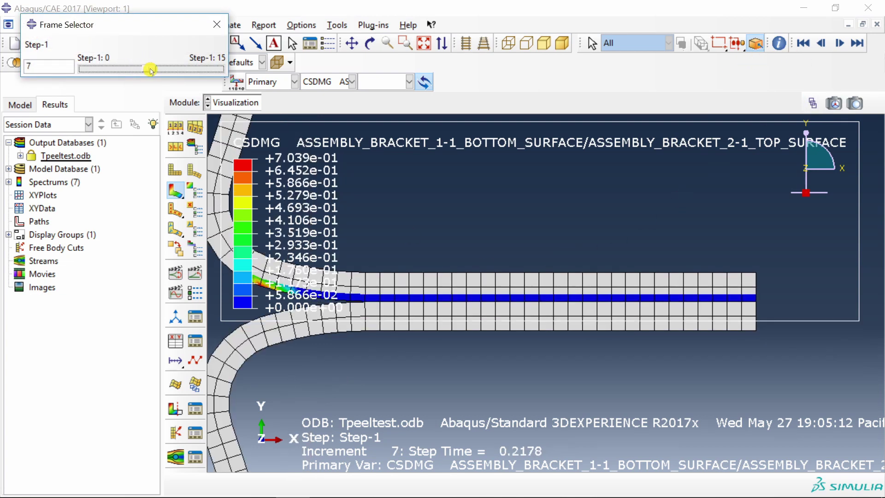
scroll(409, 328, "up", 5)
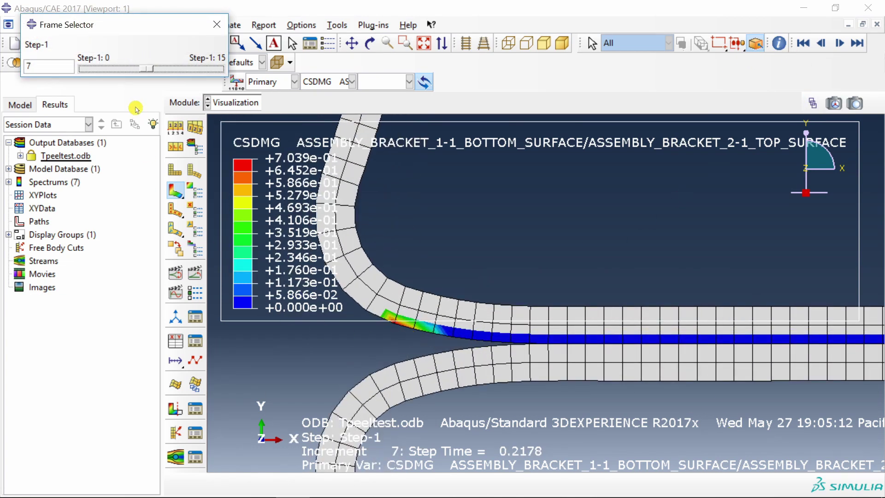
left_click_drag(150, 68, 200, 74)
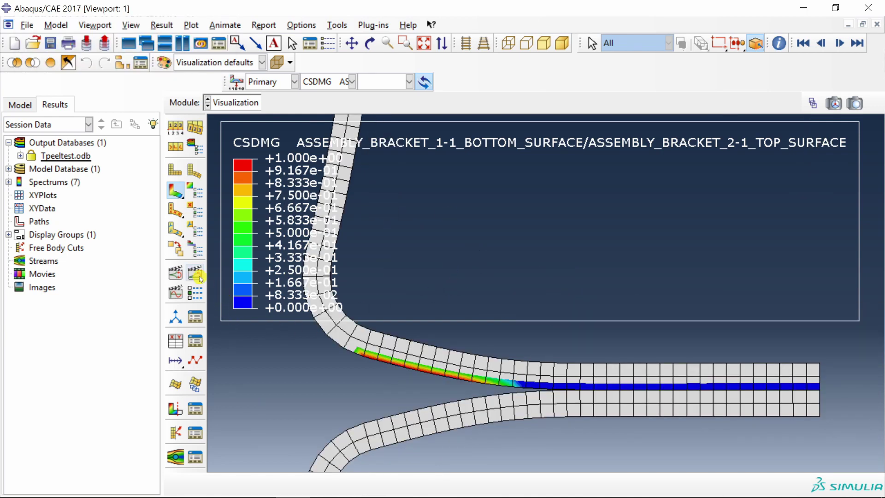
left_click(196, 277)
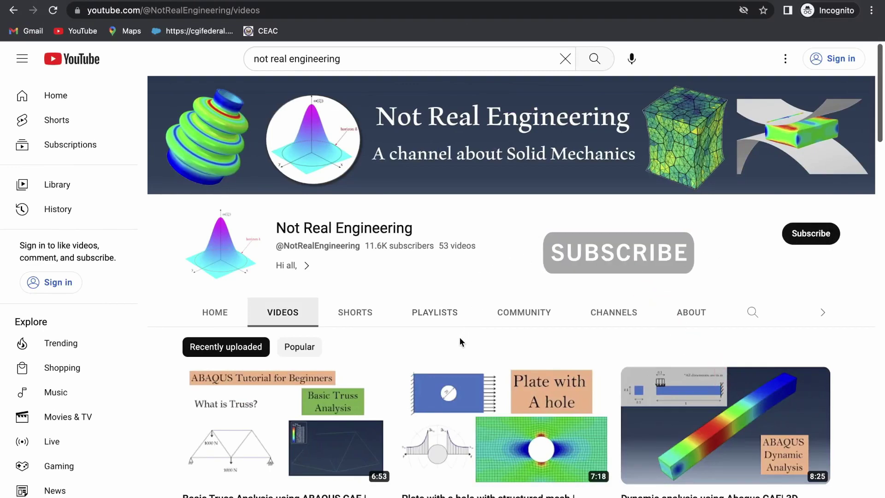
Step: Browse the channel's playlists and open the ANSYS tutorials playlist
left_click(441, 321)
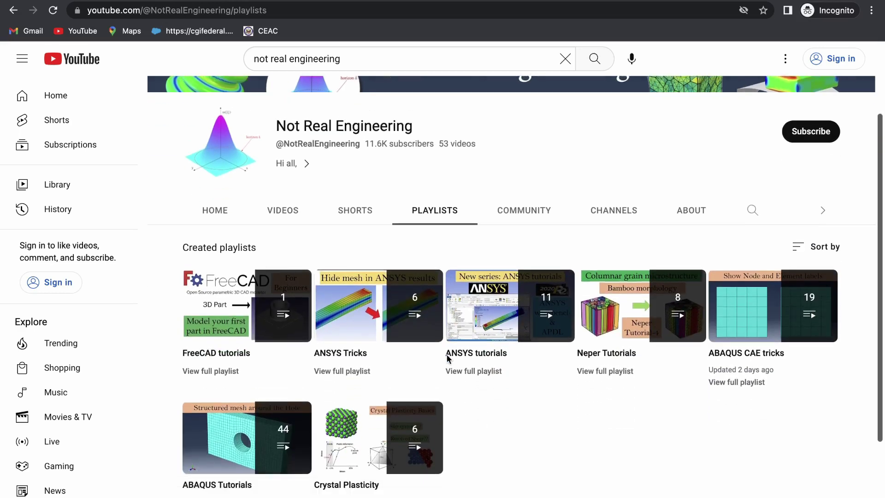
scroll(446, 355, "down", 4)
scroll(447, 355, "up", 3)
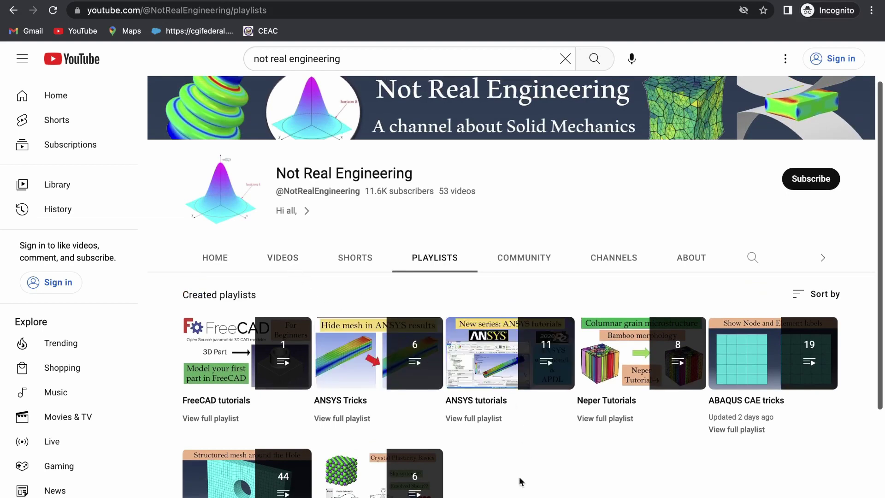
scroll(521, 481, "down", 1)
mouse_move(336, 384)
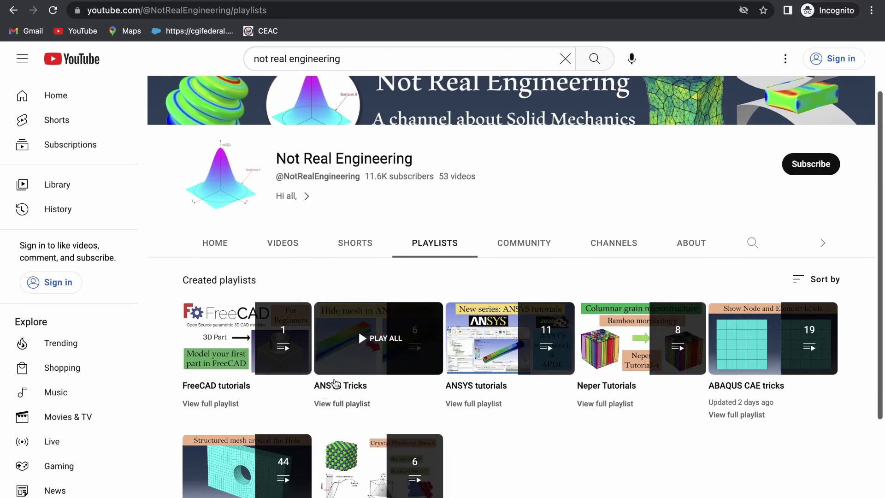
scroll(466, 392, "down", 1)
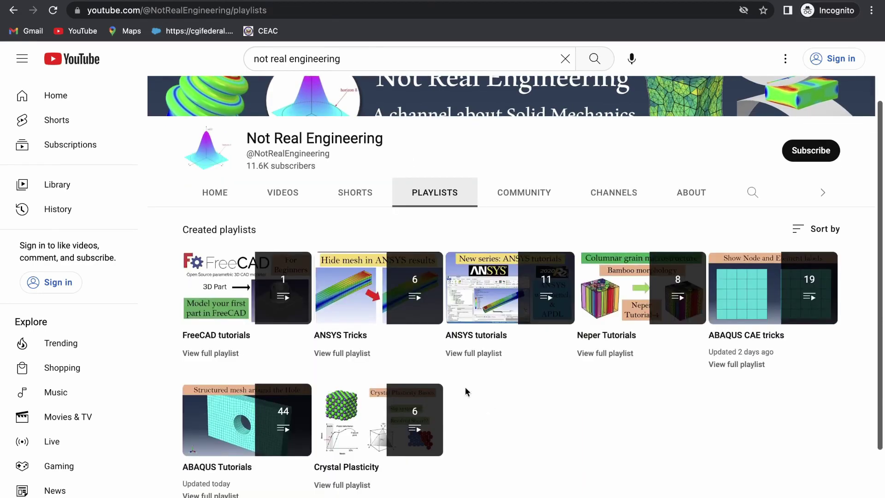
mouse_move(493, 343)
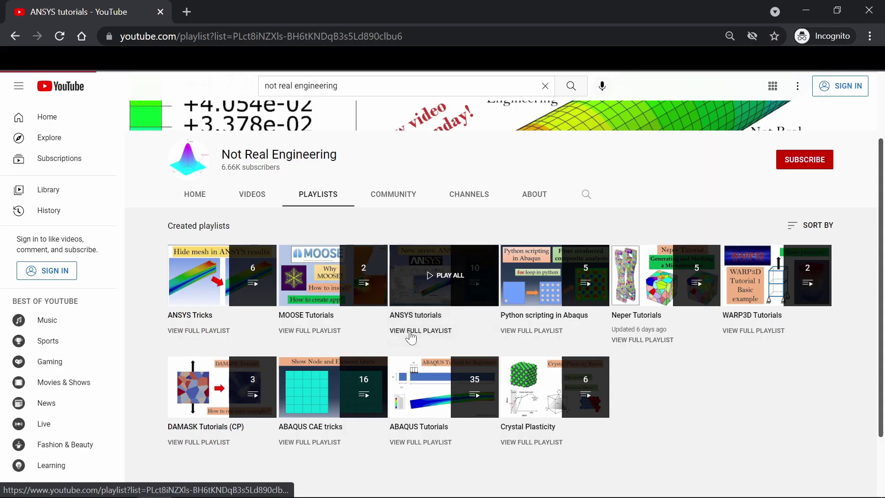
left_click(411, 323)
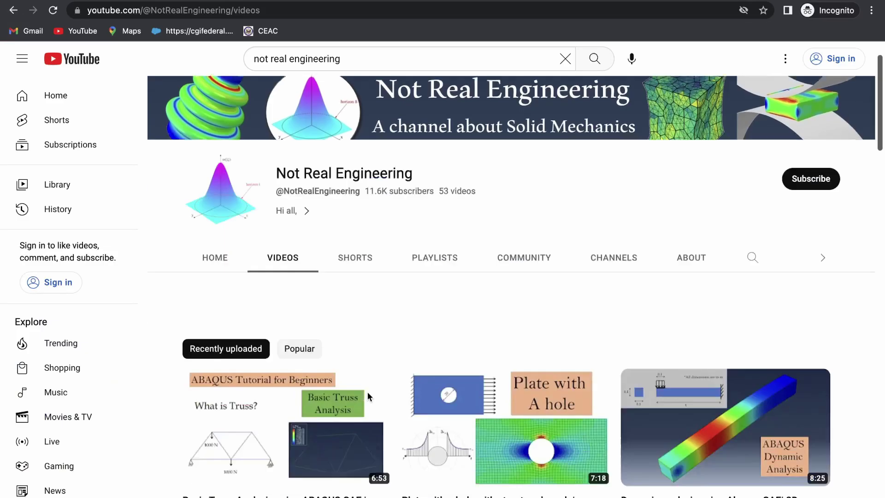
Step: Scroll the channel's Videos page down and back up to the top
scroll(368, 394, "down", 5)
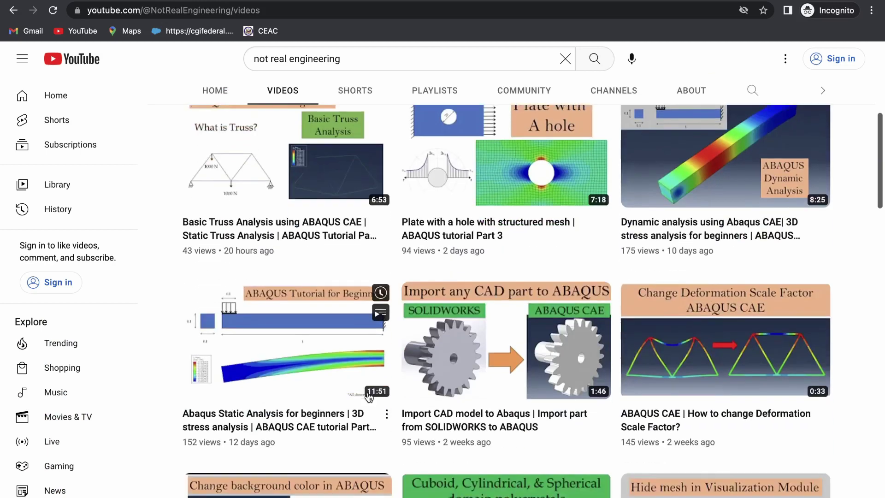
scroll(368, 395, "up", 6)
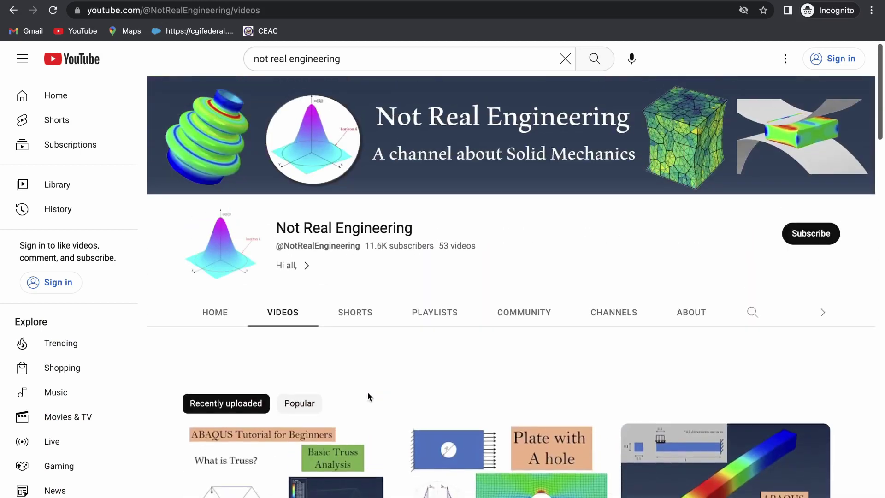